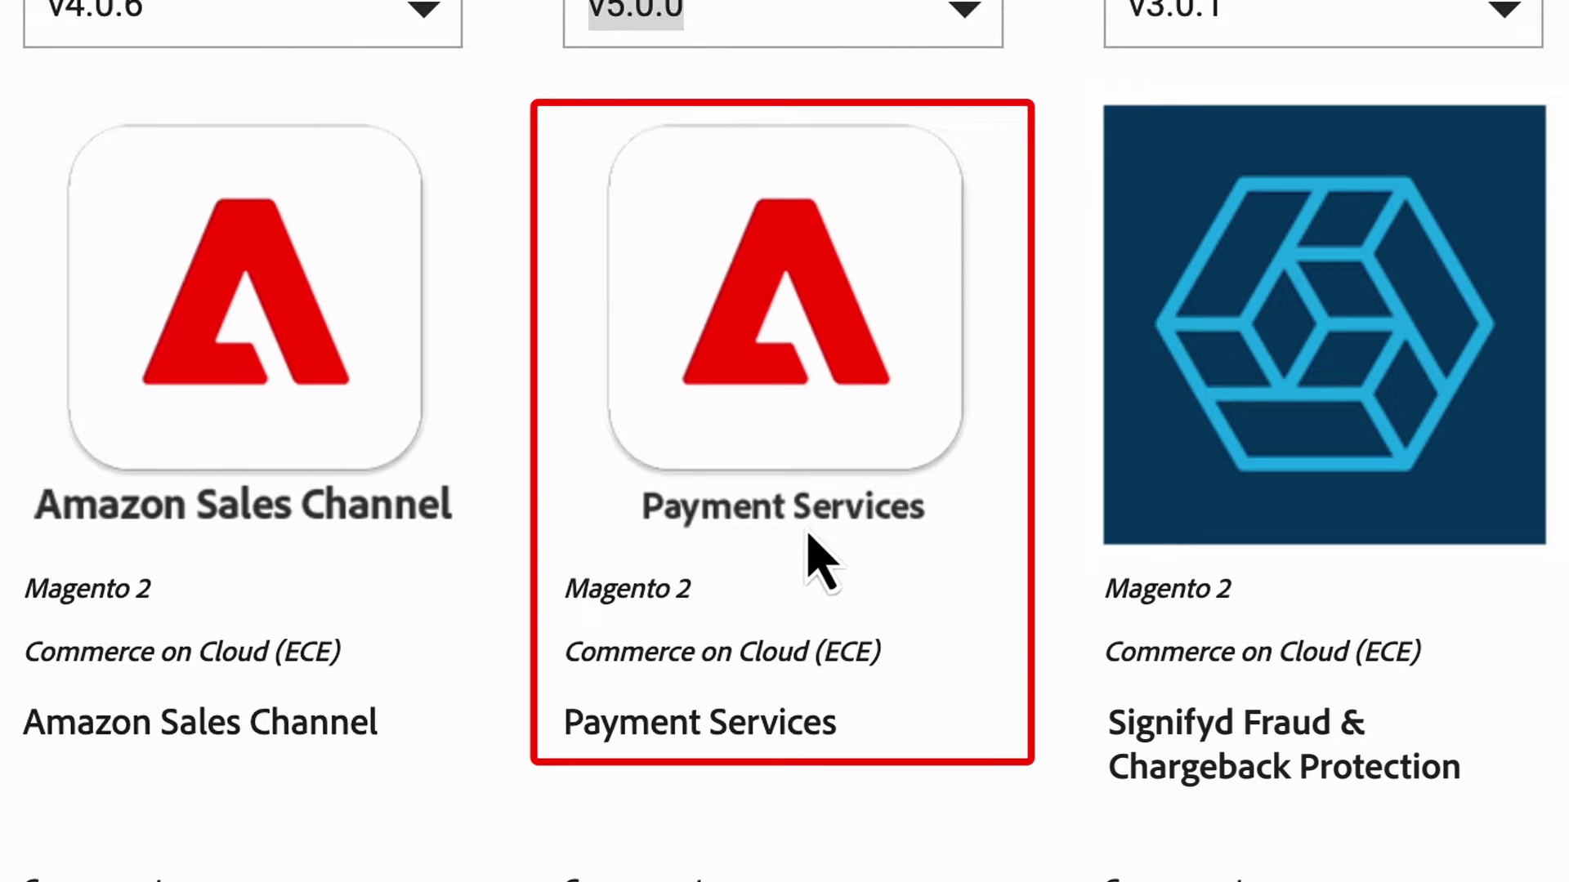
# Scroll to the Payment Services card's component name magento/payment-services and its available versions.
pyautogui.scroll(-3, 817, 564)
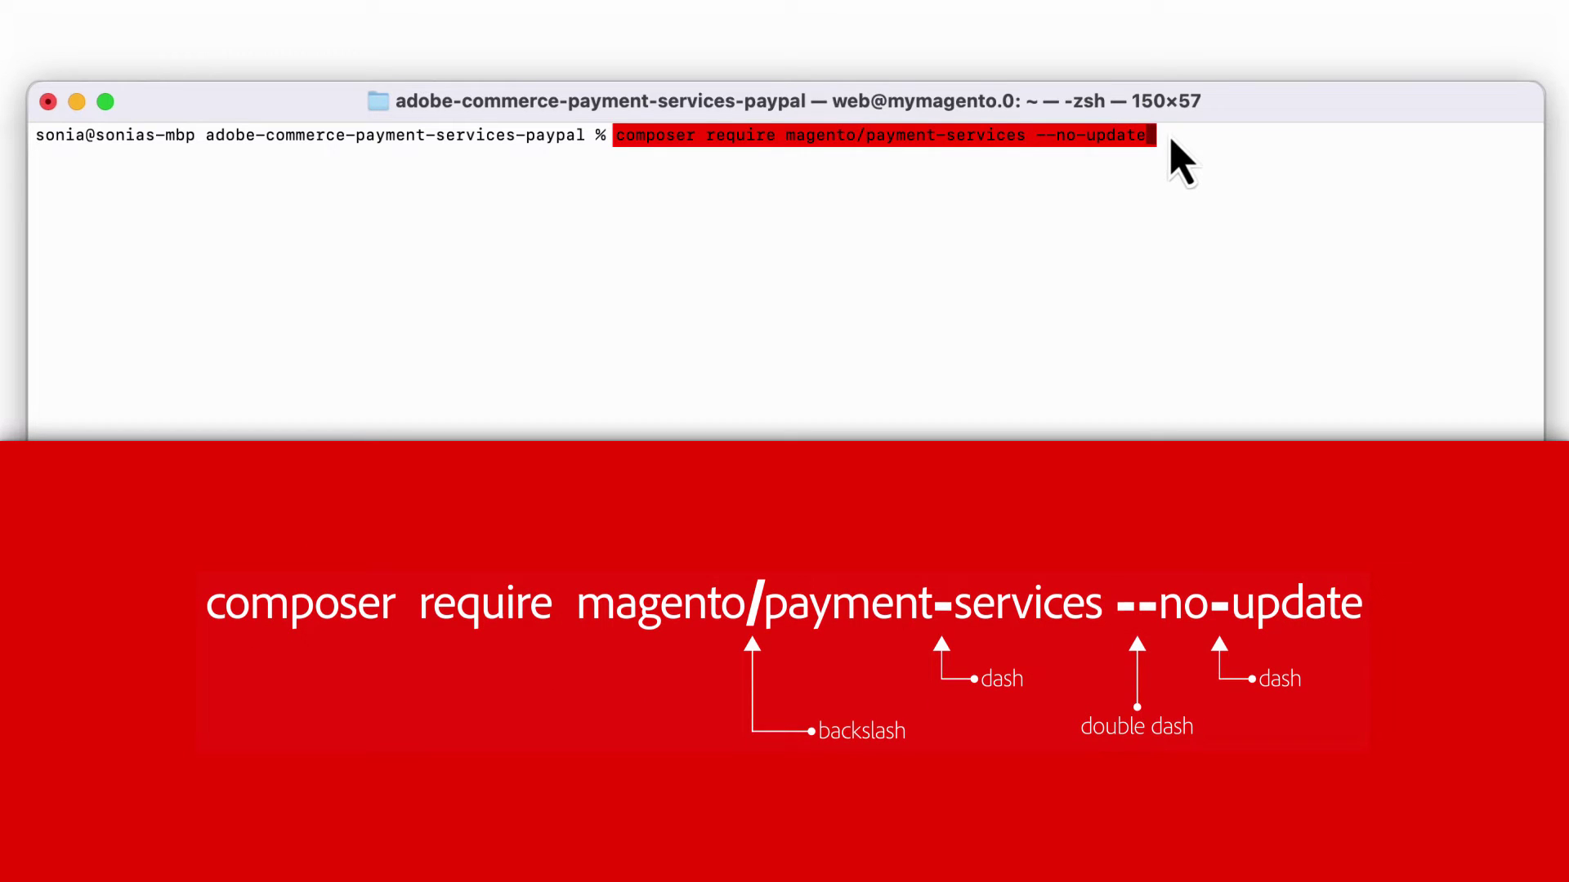
# Require magento/payment-services with --no-update, then --with-dependencies, then run composer update.
pyautogui.press('Return')
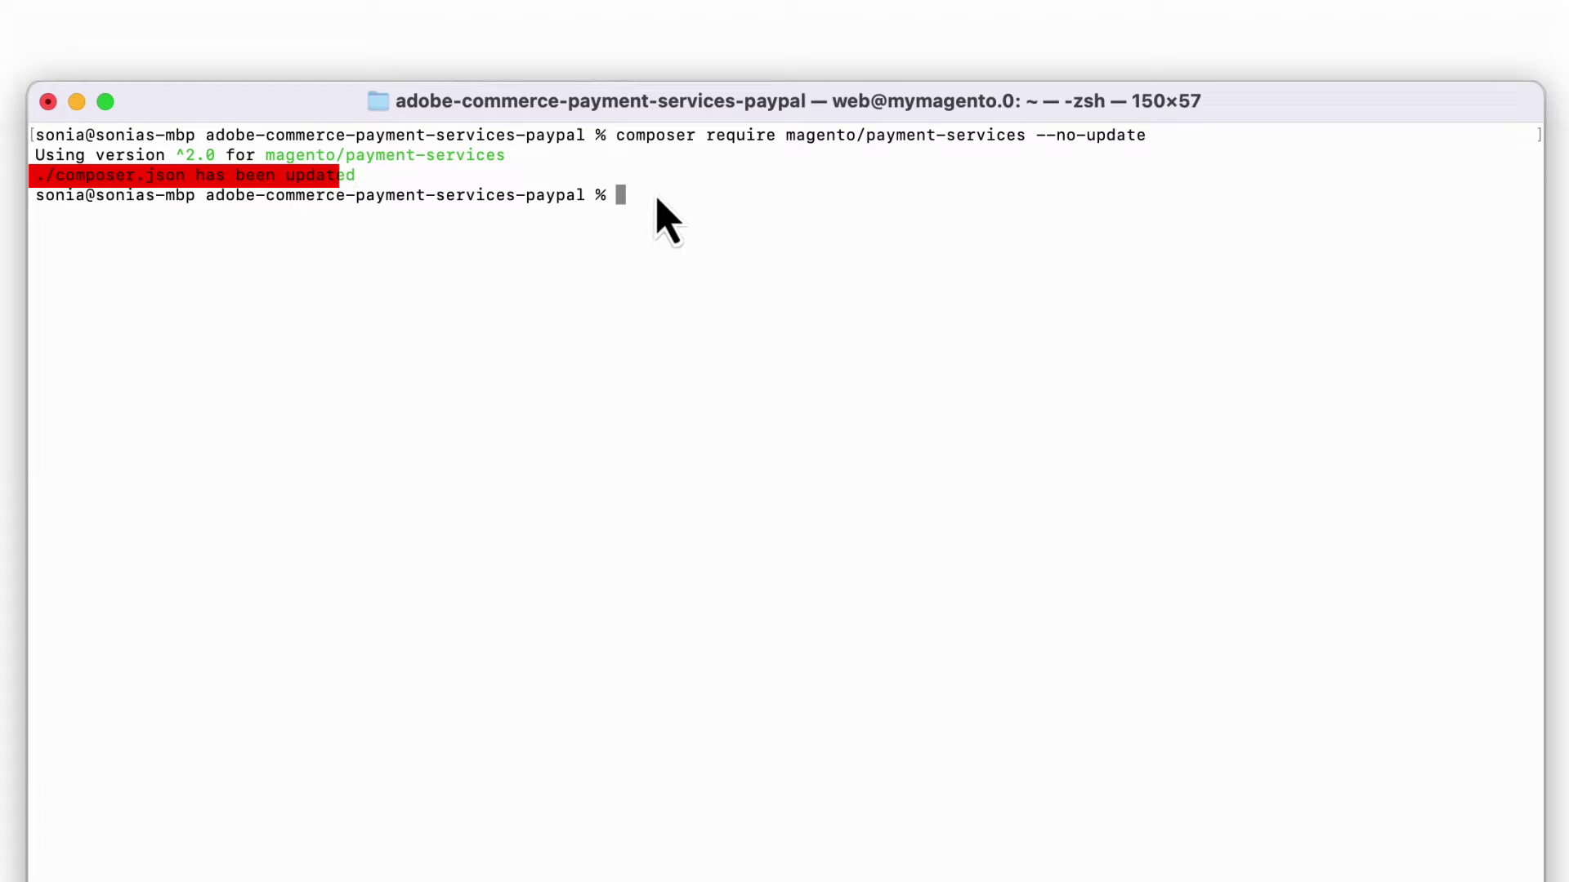
pyautogui.write('composer require magento/payment-services --with-dependencies')
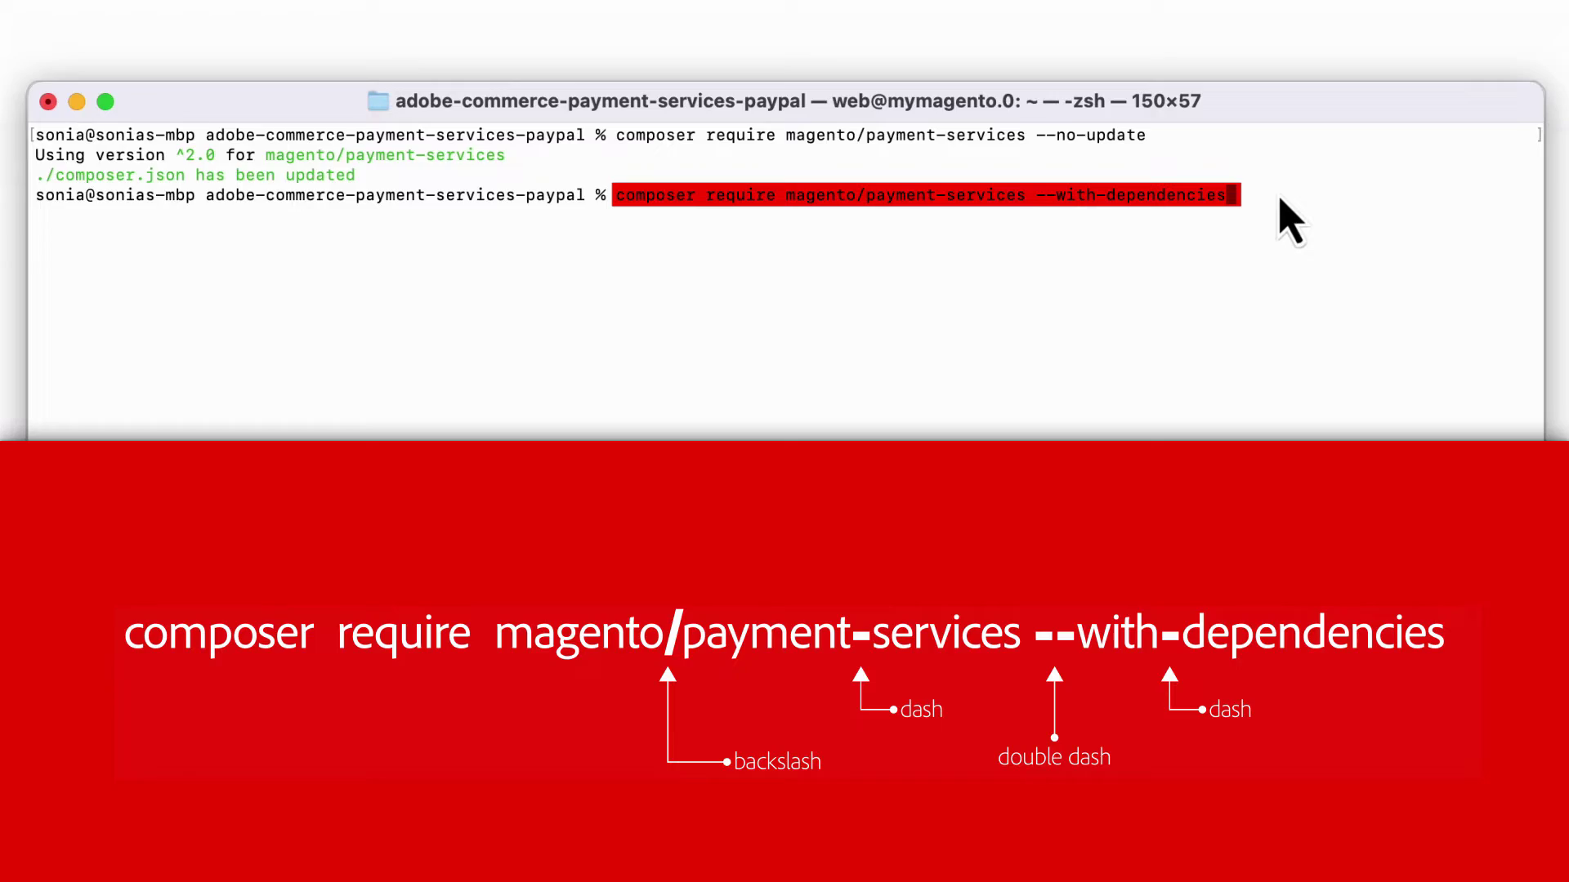
pyautogui.press('Return')
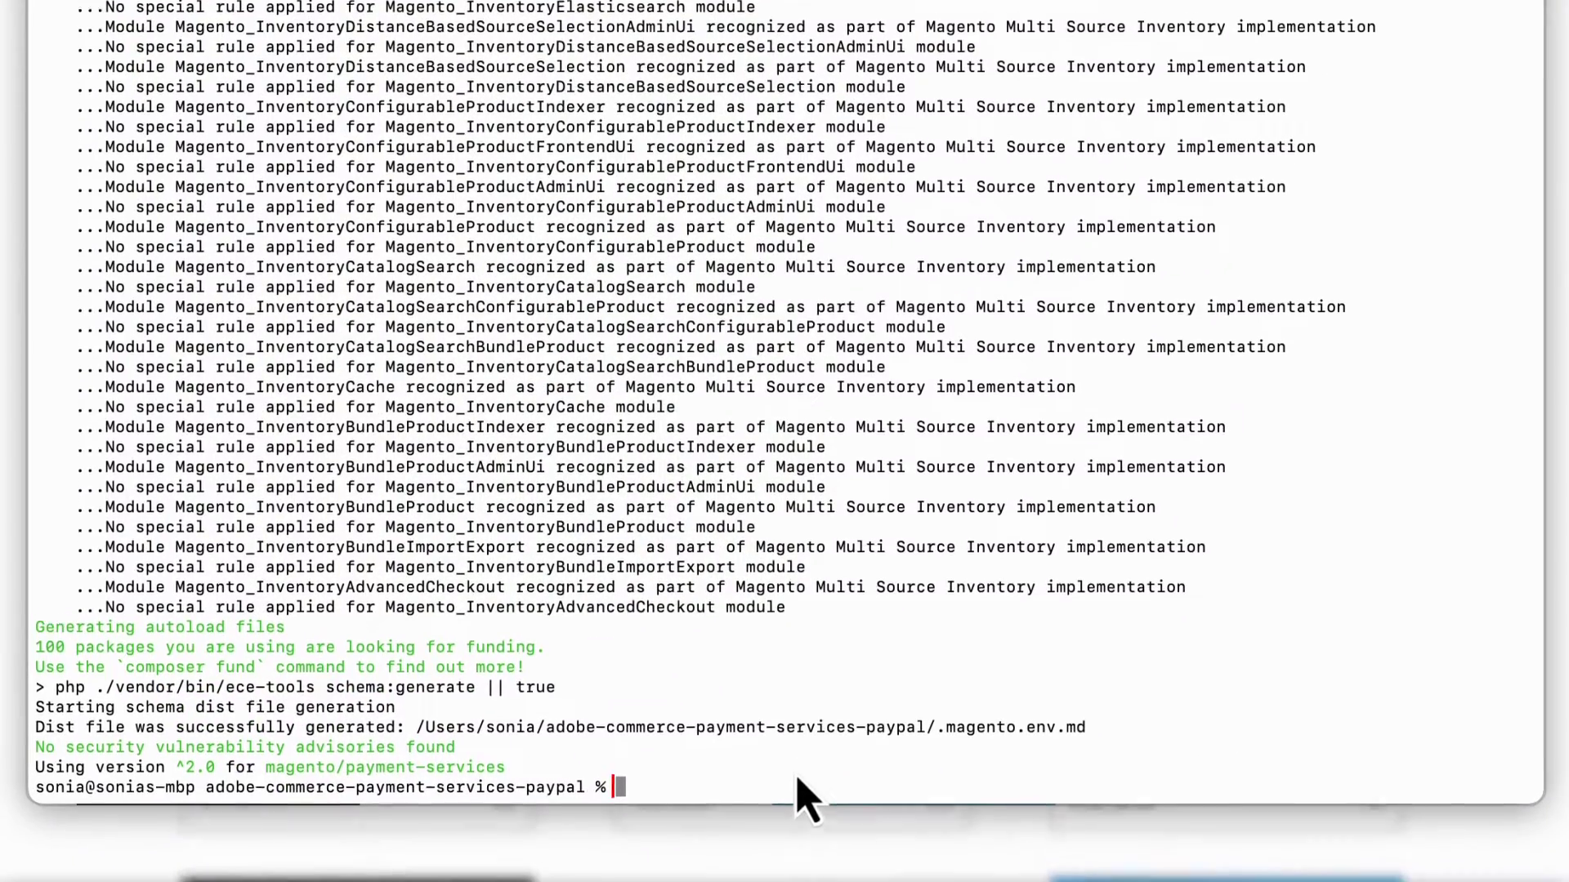
pyautogui.write('composer update')
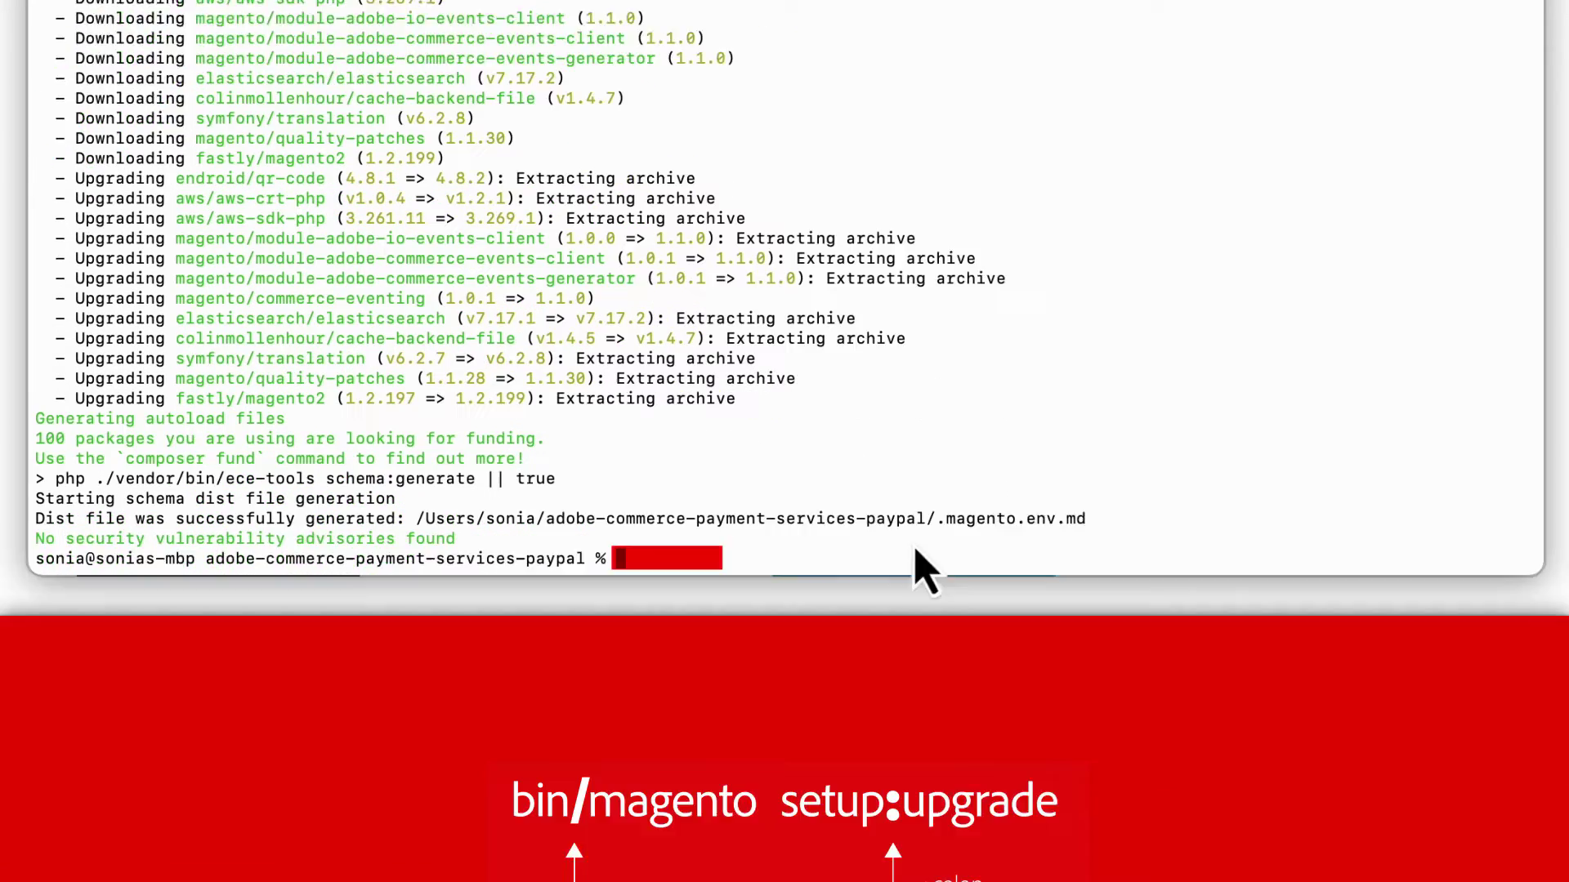
# Check git status and stage composer.json and composer.lock.
pyautogui.write('bin/magen')
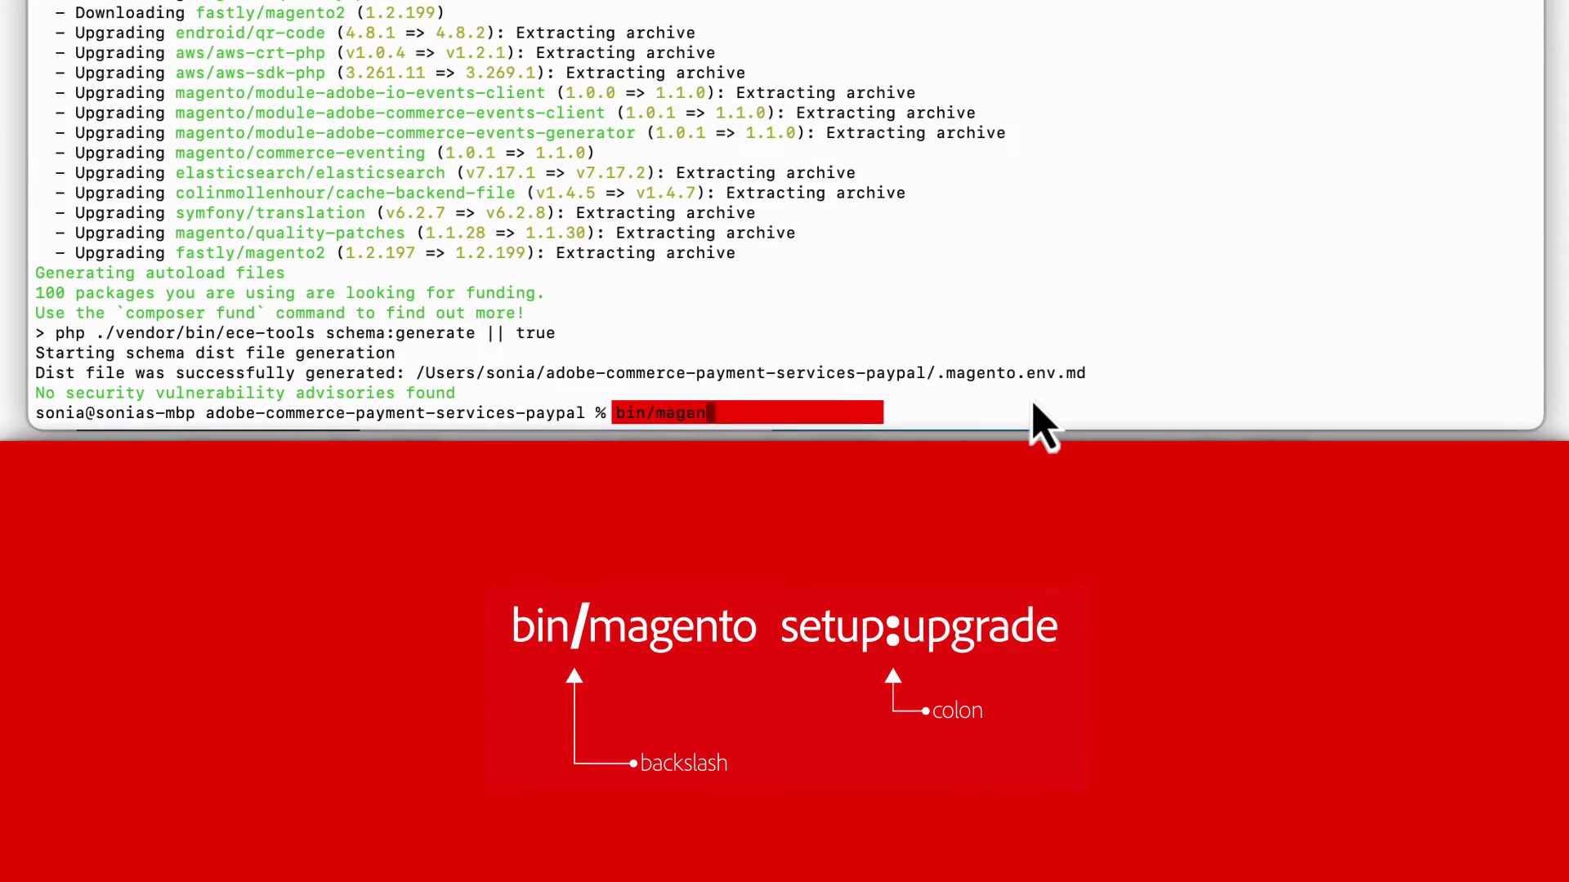
pyautogui.write('to setup:upgrade')
pyautogui.press('BackSpace')
pyautogui.press('BackSpace')
pyautogui.press('BackSpace')
pyautogui.press('BackSpace')
pyautogui.press('BackSpace')
pyautogui.press('BackSpace')
pyautogui.press('BackSpace')
pyautogui.press('BackSpace')
pyautogui.press('BackSpace')
pyautogui.press('BackSpace')
pyautogui.press('BackSpace')
pyautogui.press('BackSpace')
pyautogui.press('BackSpace')
pyautogui.press('BackSpace')
pyautogui.press('BackSpace')
pyautogui.press('BackSpace')
pyautogui.press('BackSpace')
pyautogui.press('BackSpace')
pyautogui.press('BackSpace')
pyautogui.press('BackSpace')
pyautogui.write('git')
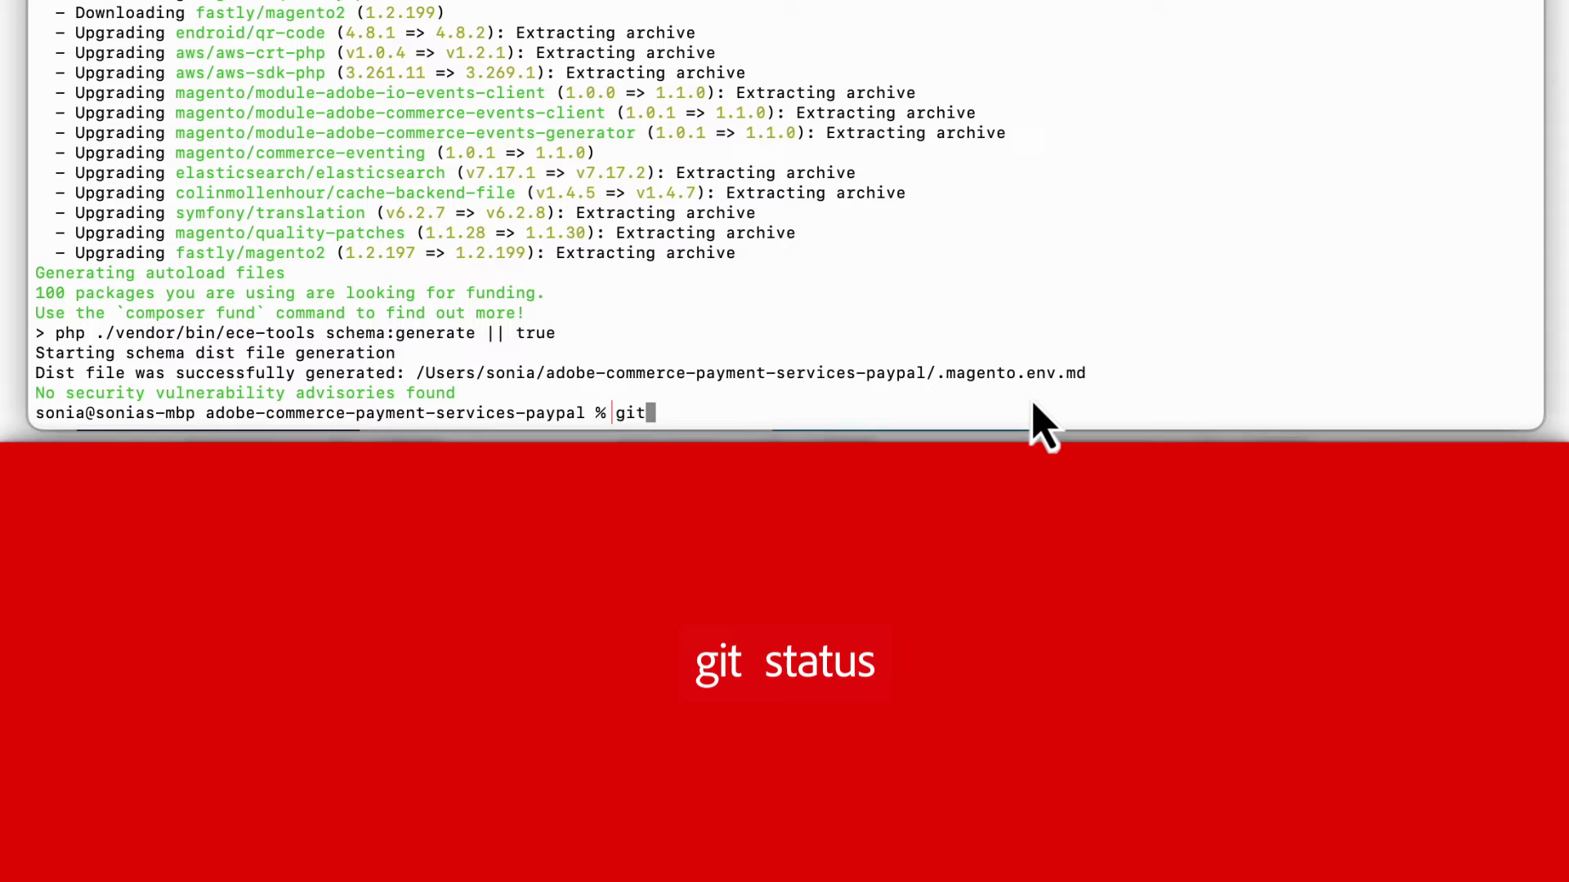
pyautogui.write(' status')
pyautogui.press('Return')
pyautogui.write('gi')
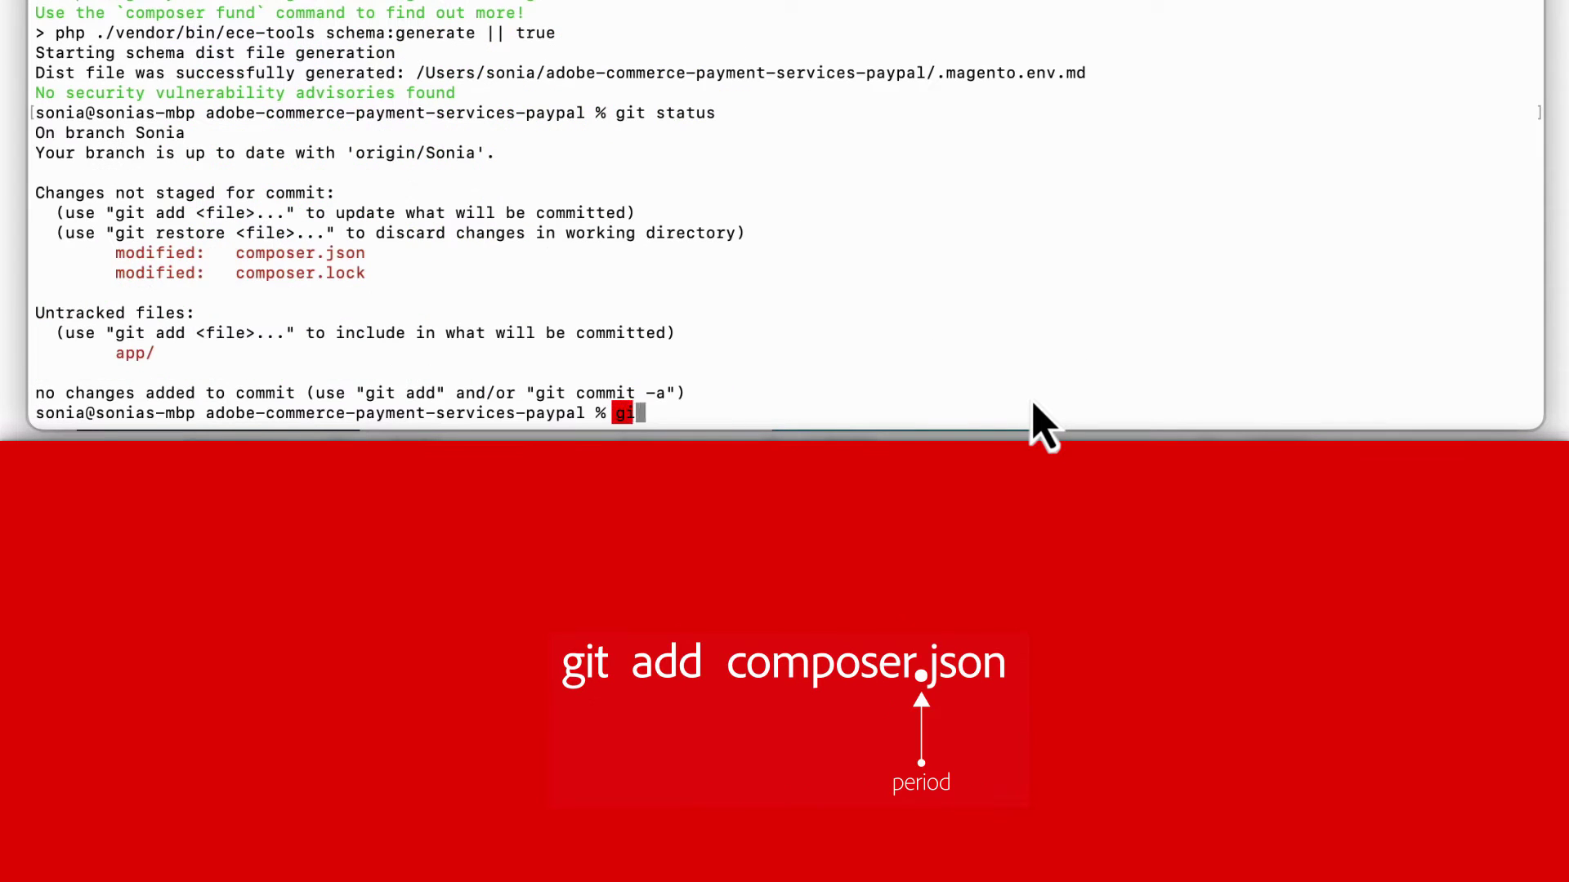
pyautogui.write('t add composer.json')
pyautogui.press('Return')
pyautogui.write('git add co')
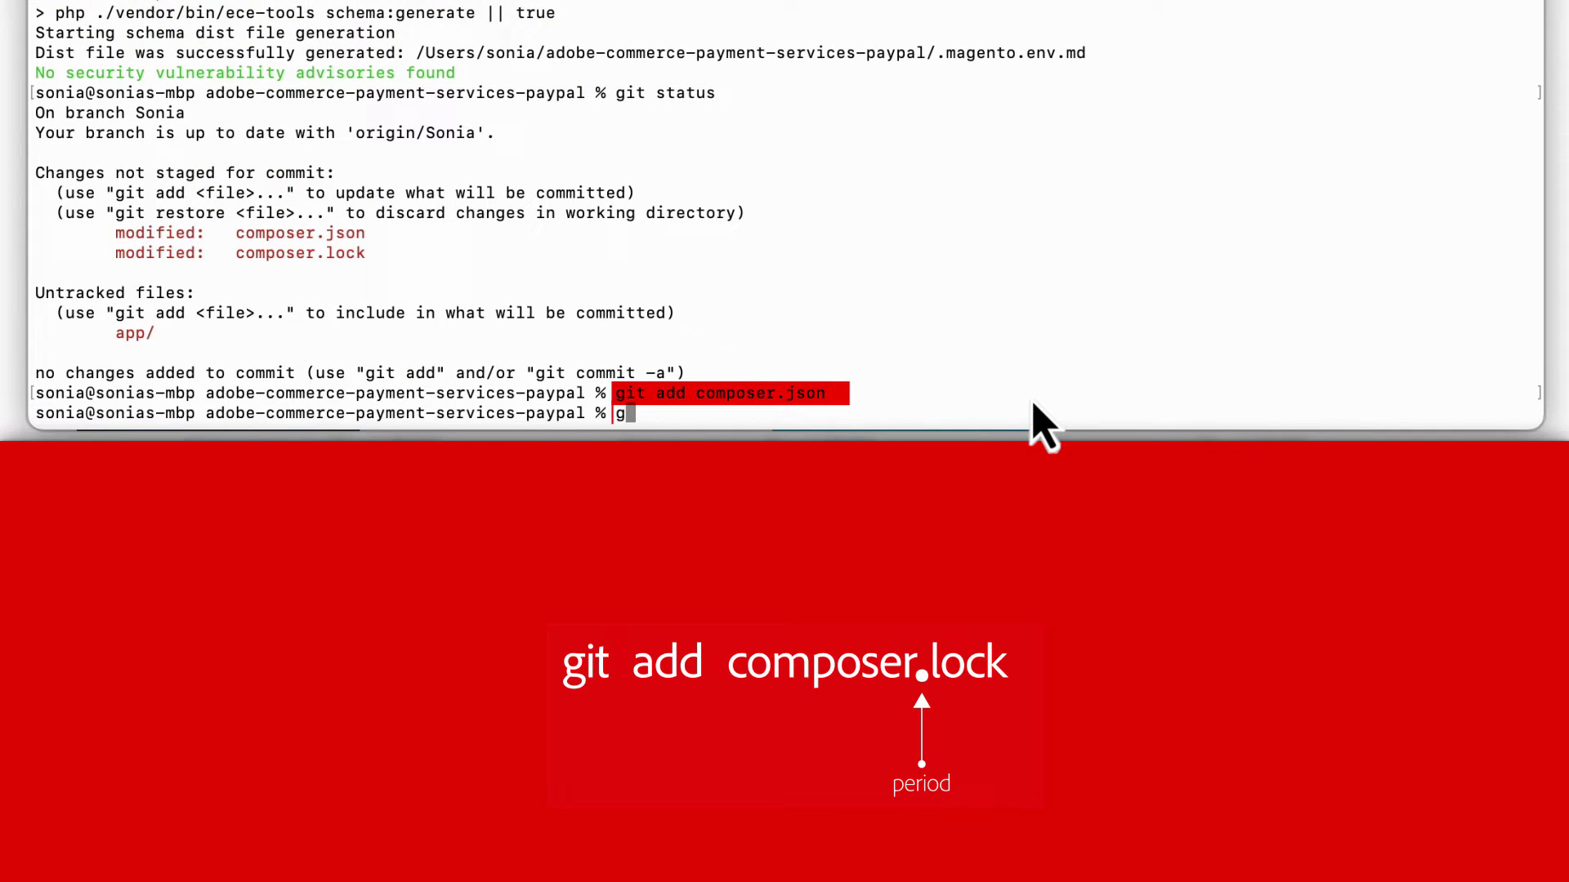
pyautogui.write('mposer.lock')
pyautogui.press('Return')
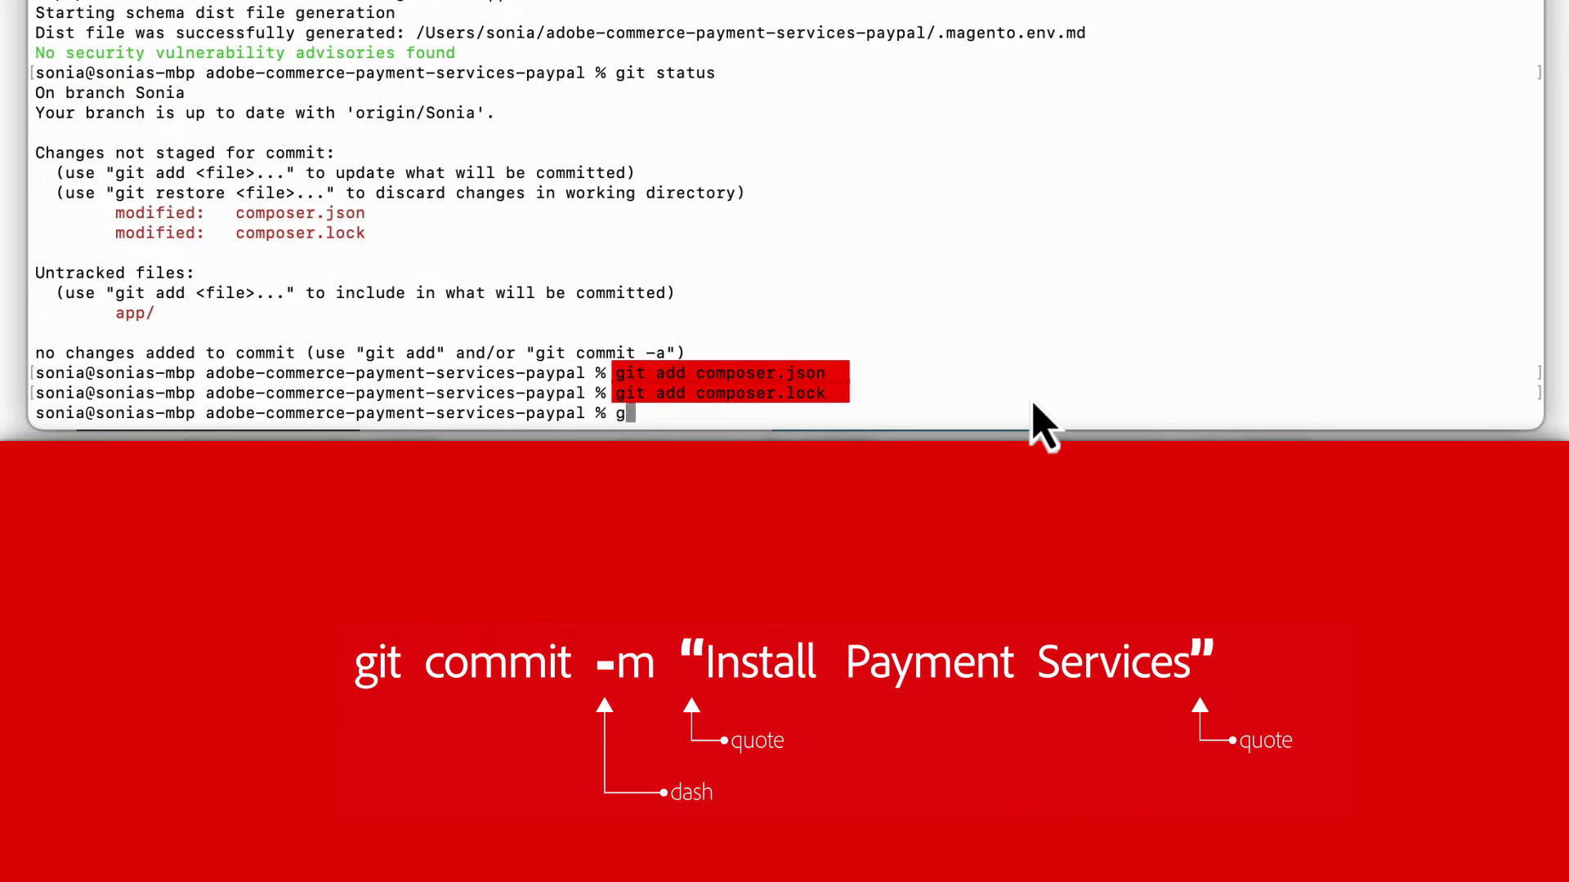
# Commit as "Install Payment Services", push, and list the installed PaymentServices modules.
pyautogui.write('git commit -m "Install Payment Services"')
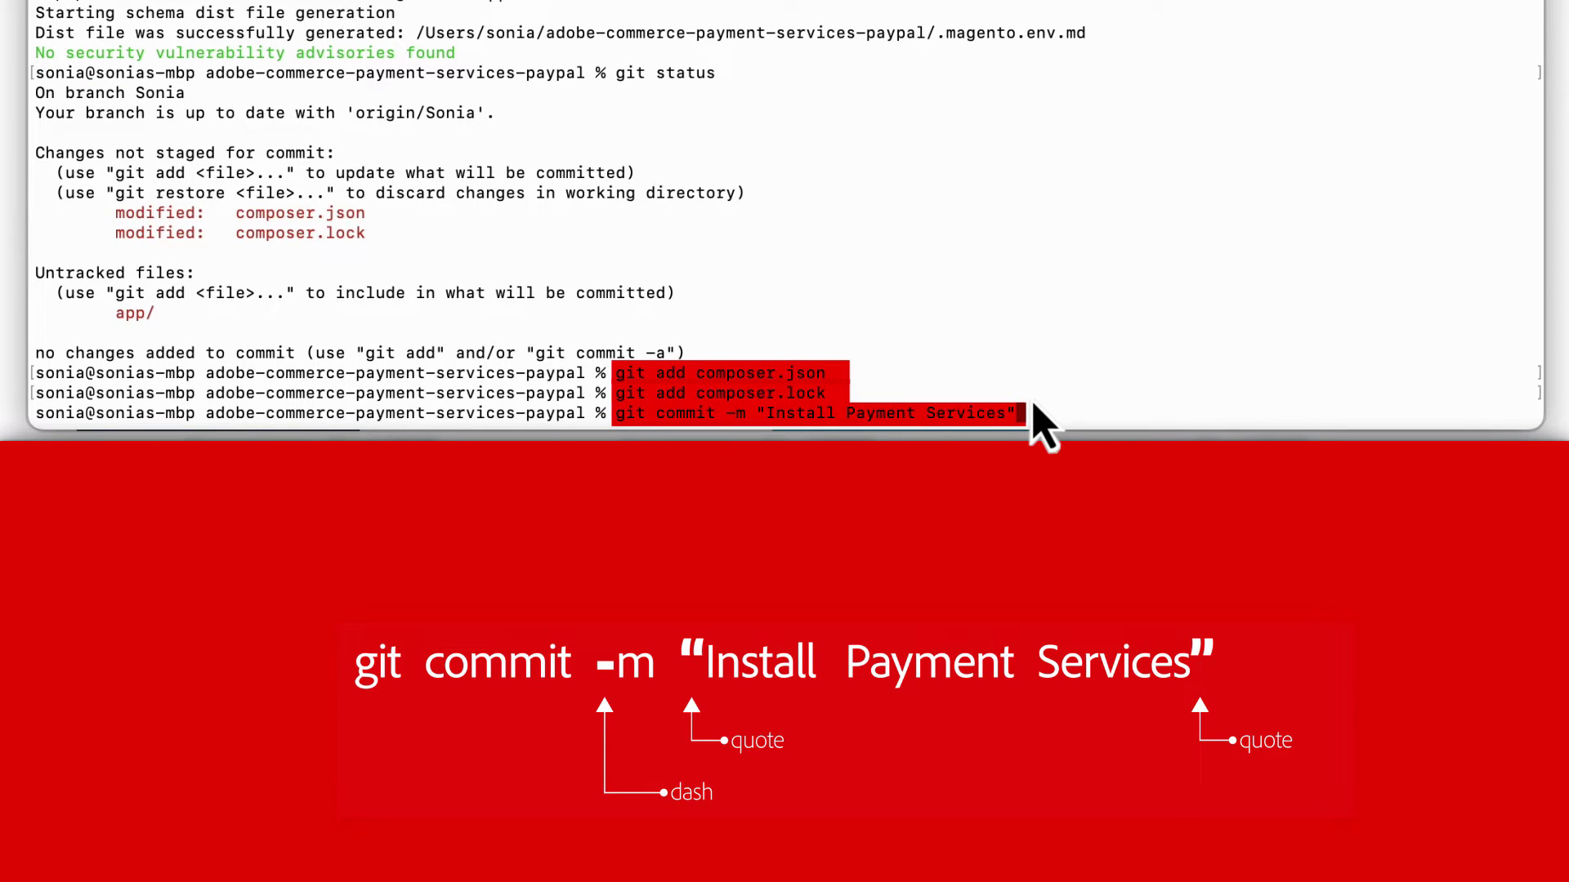
pyautogui.press('Return')
pyautogui.write('git push')
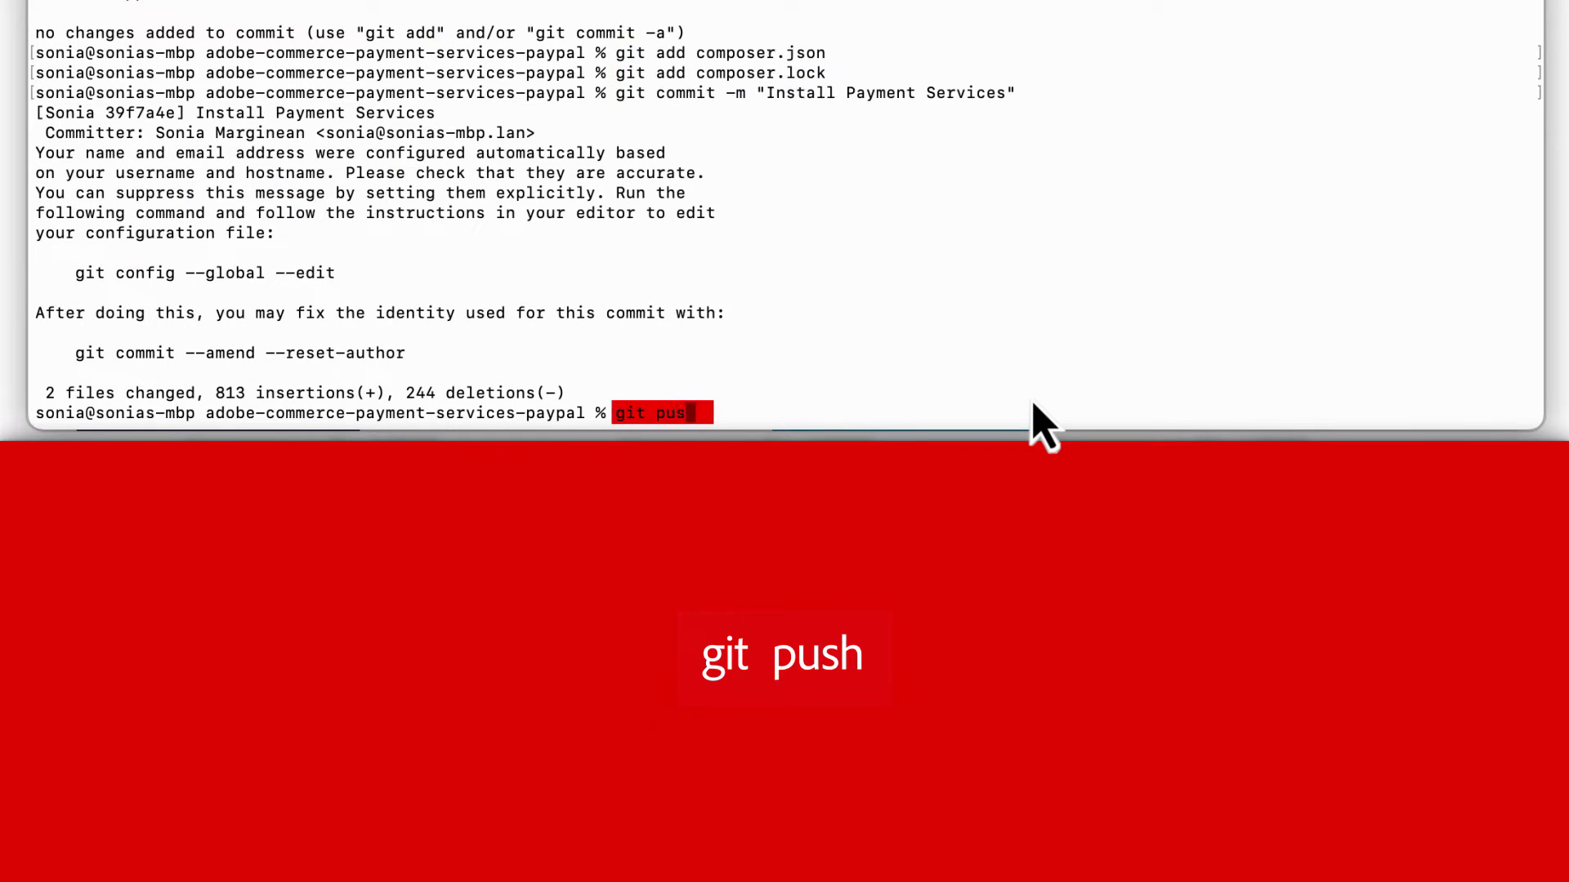
pyautogui.press('Return')
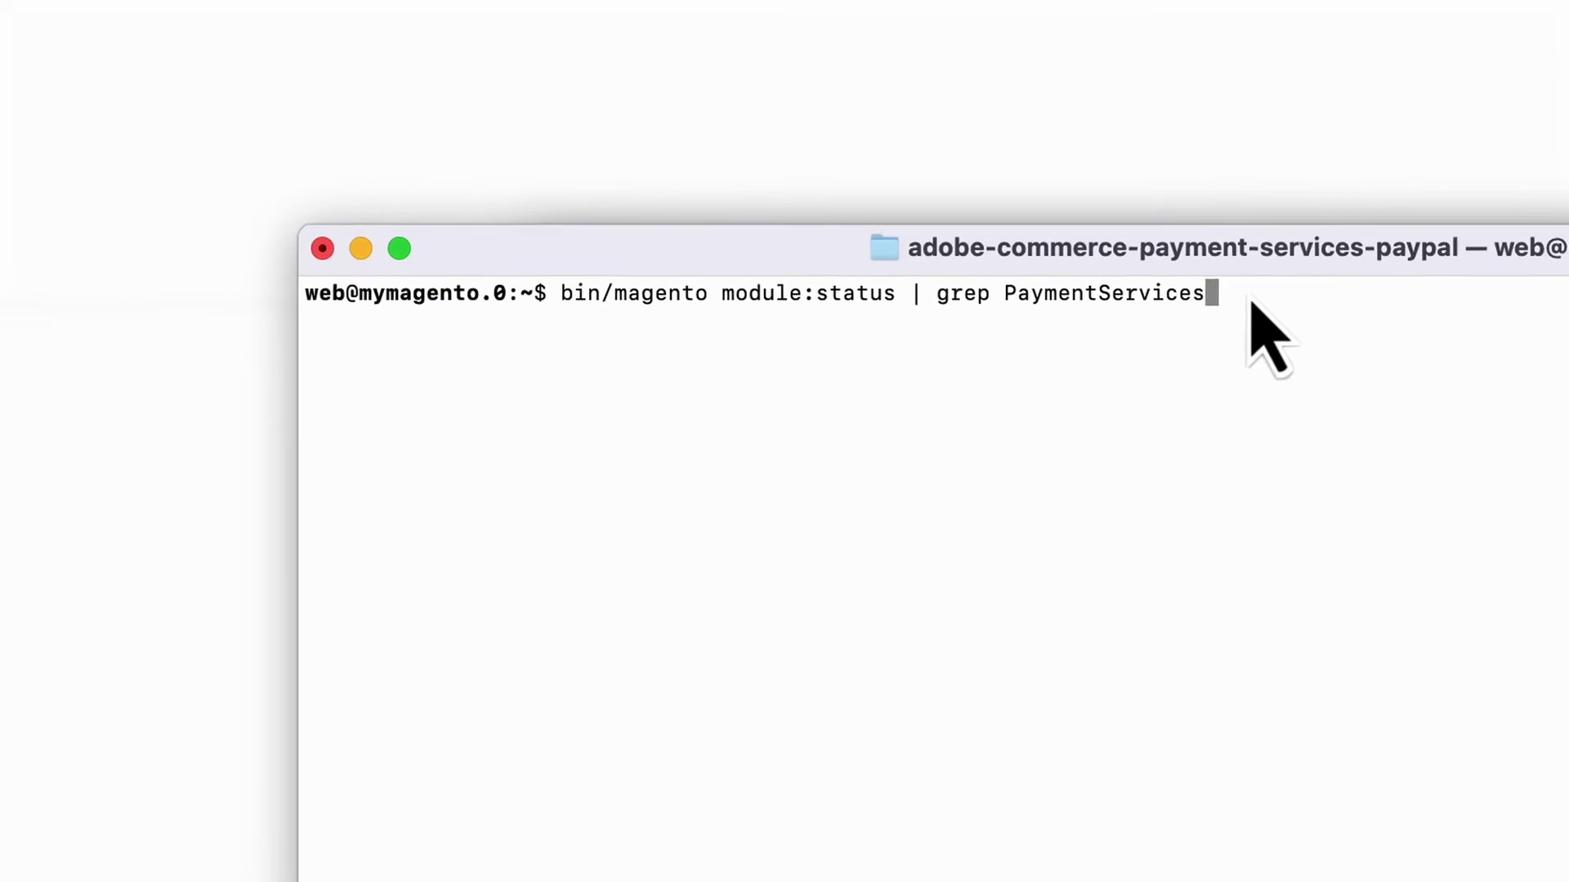
pyautogui.press('Return')
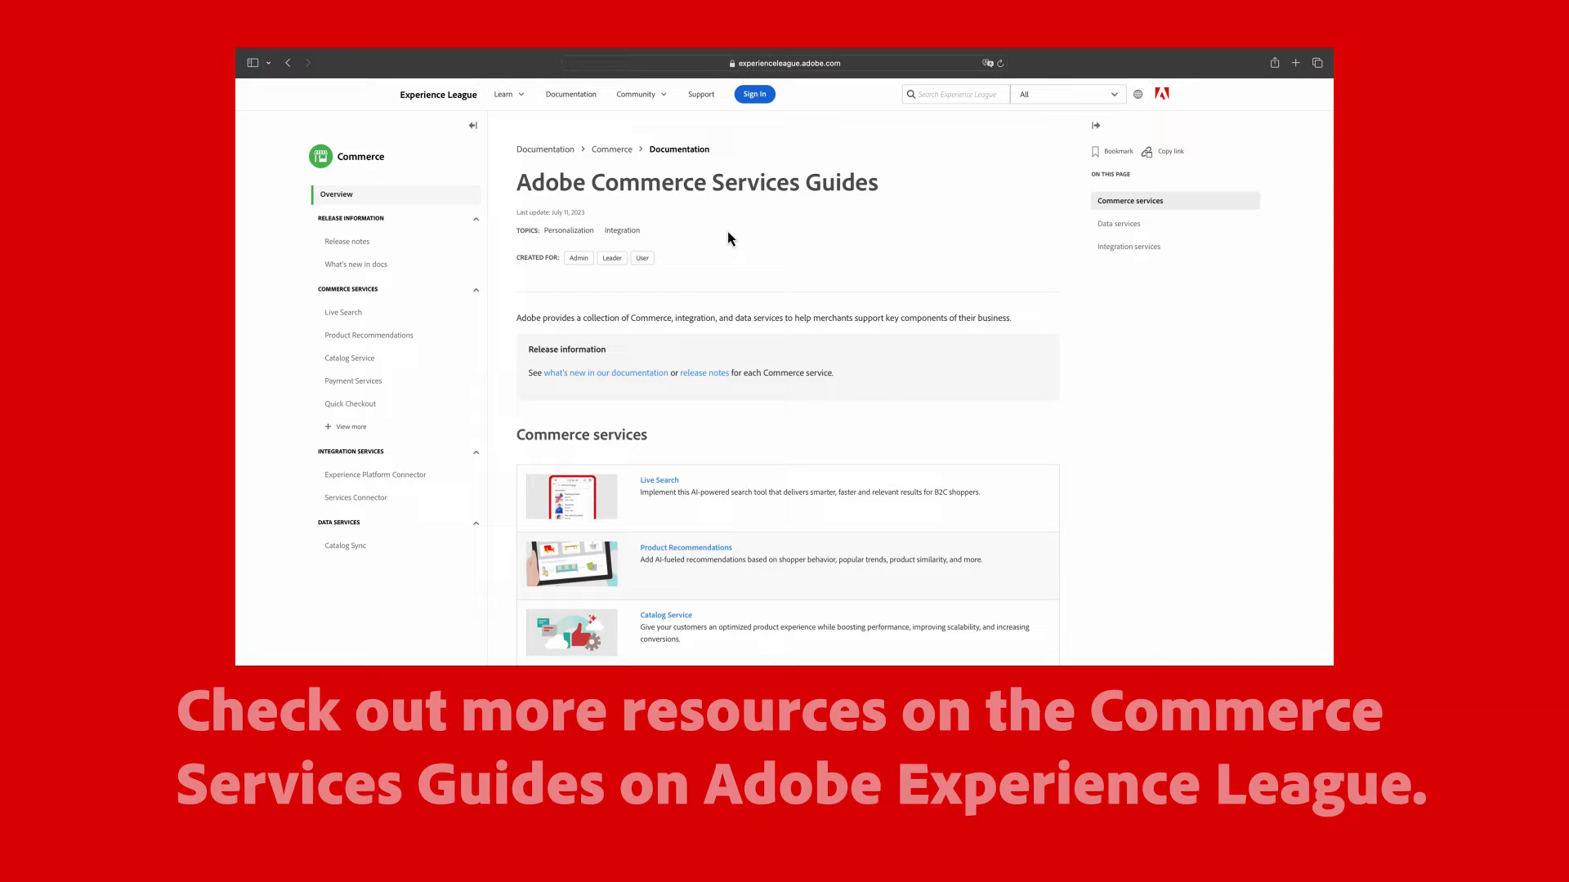
# Open the Services Connector page under Integration Services in the Experience League sidebar.
pyautogui.click(383, 501)
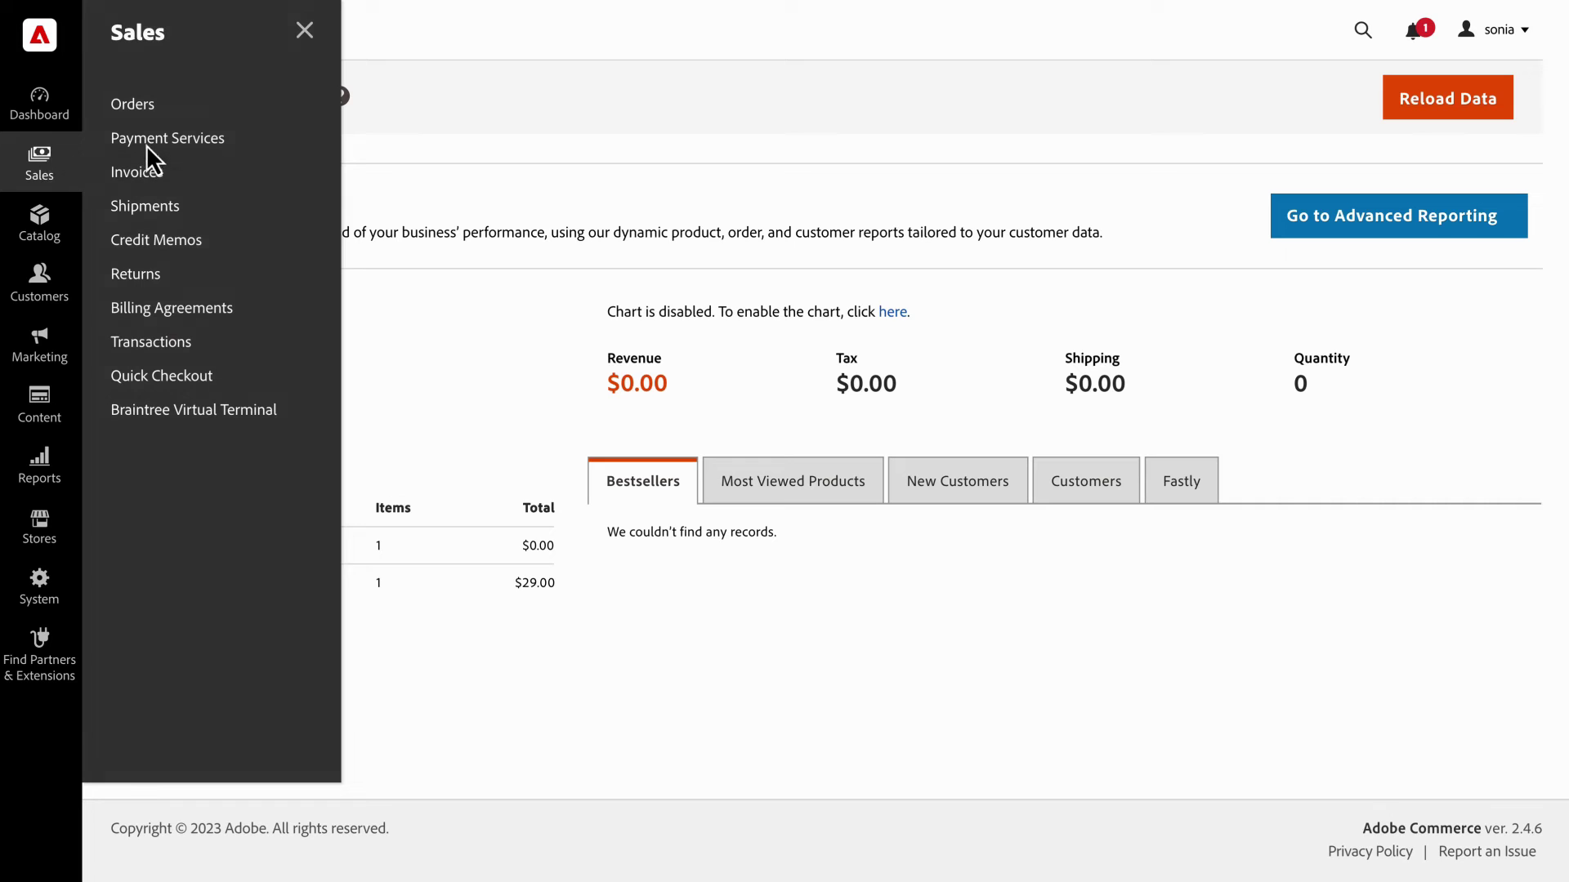
# Go to Sales > Payment Services and review its sandbox and live onboarding options.
pyautogui.click(148, 141)
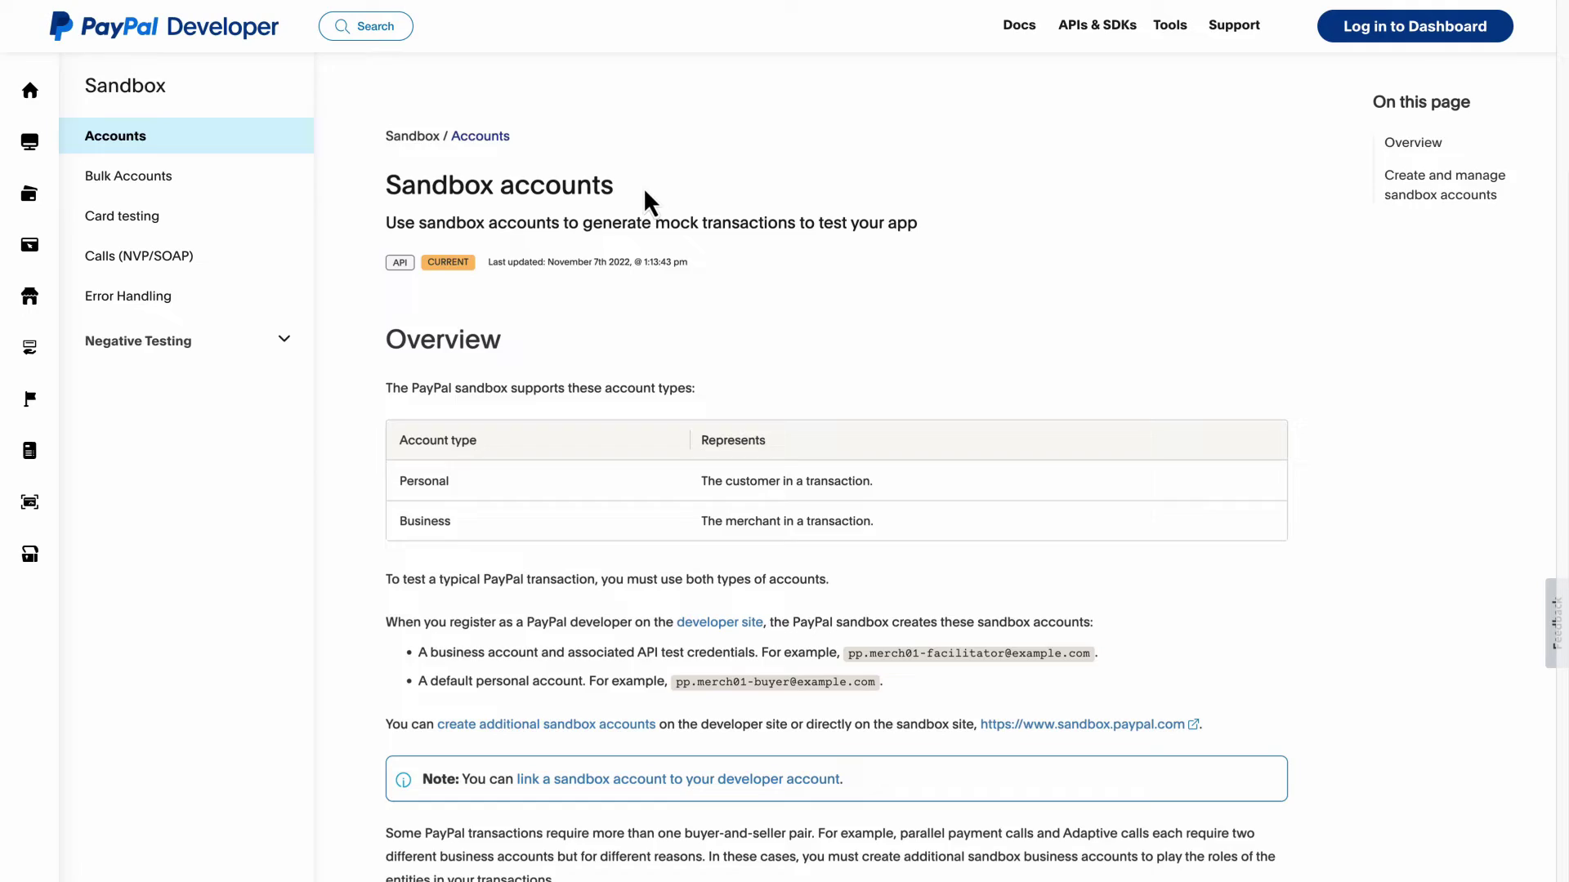
pyautogui.scroll(-9, 645, 201)
pyautogui.scroll(-5, 645, 201)
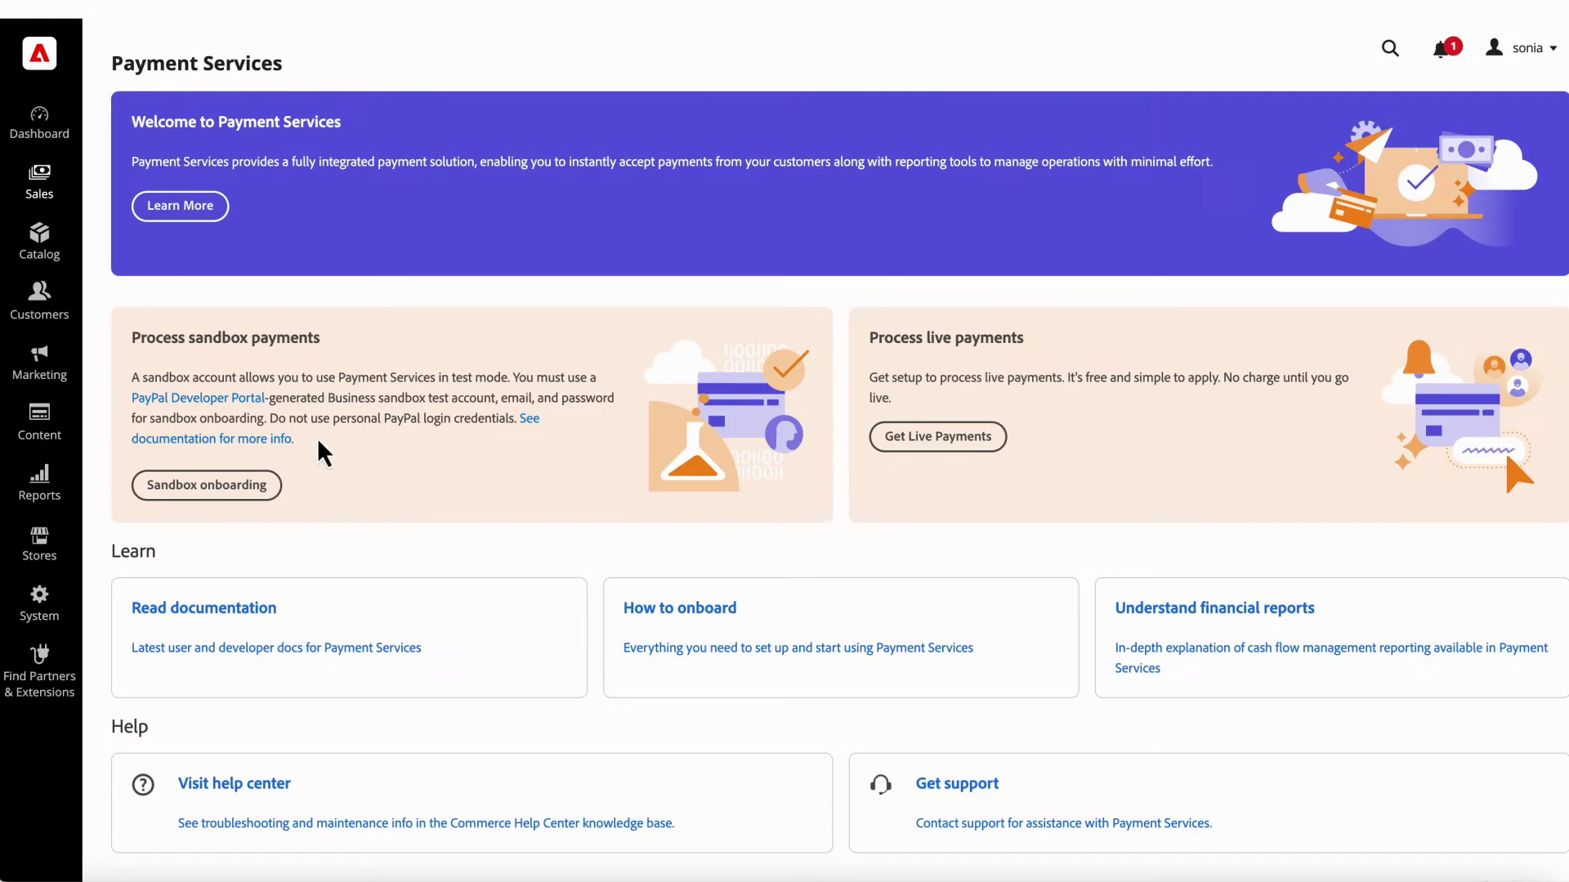
# Start sandbox onboarding, log in with the business sandbox email and password, and agree to connect.
pyautogui.click(199, 491)
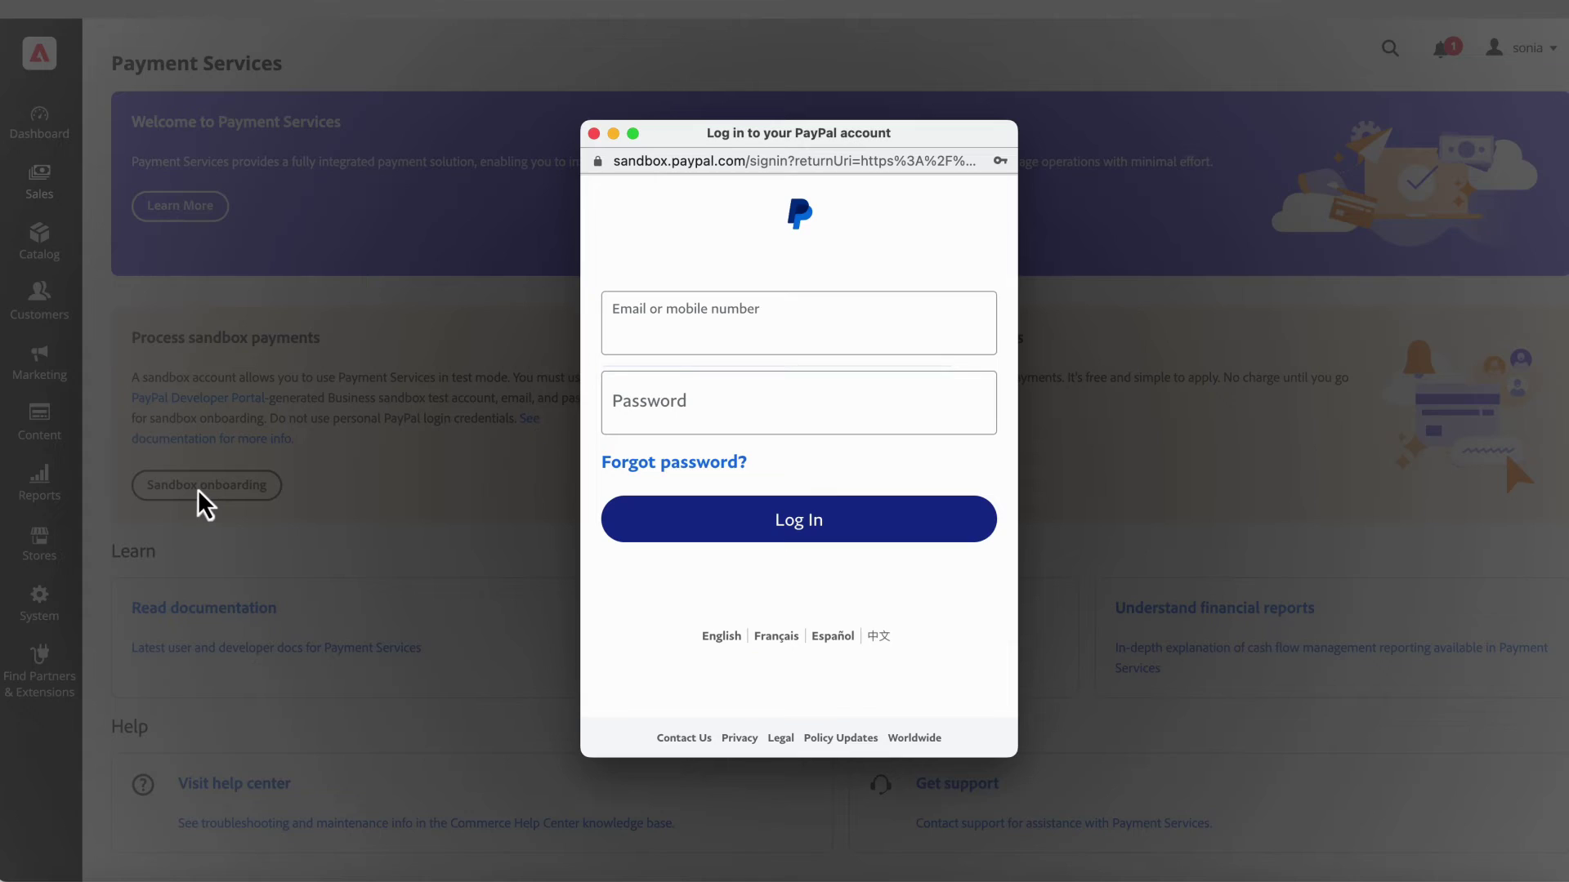
pyautogui.write('sonia@business.example.com')
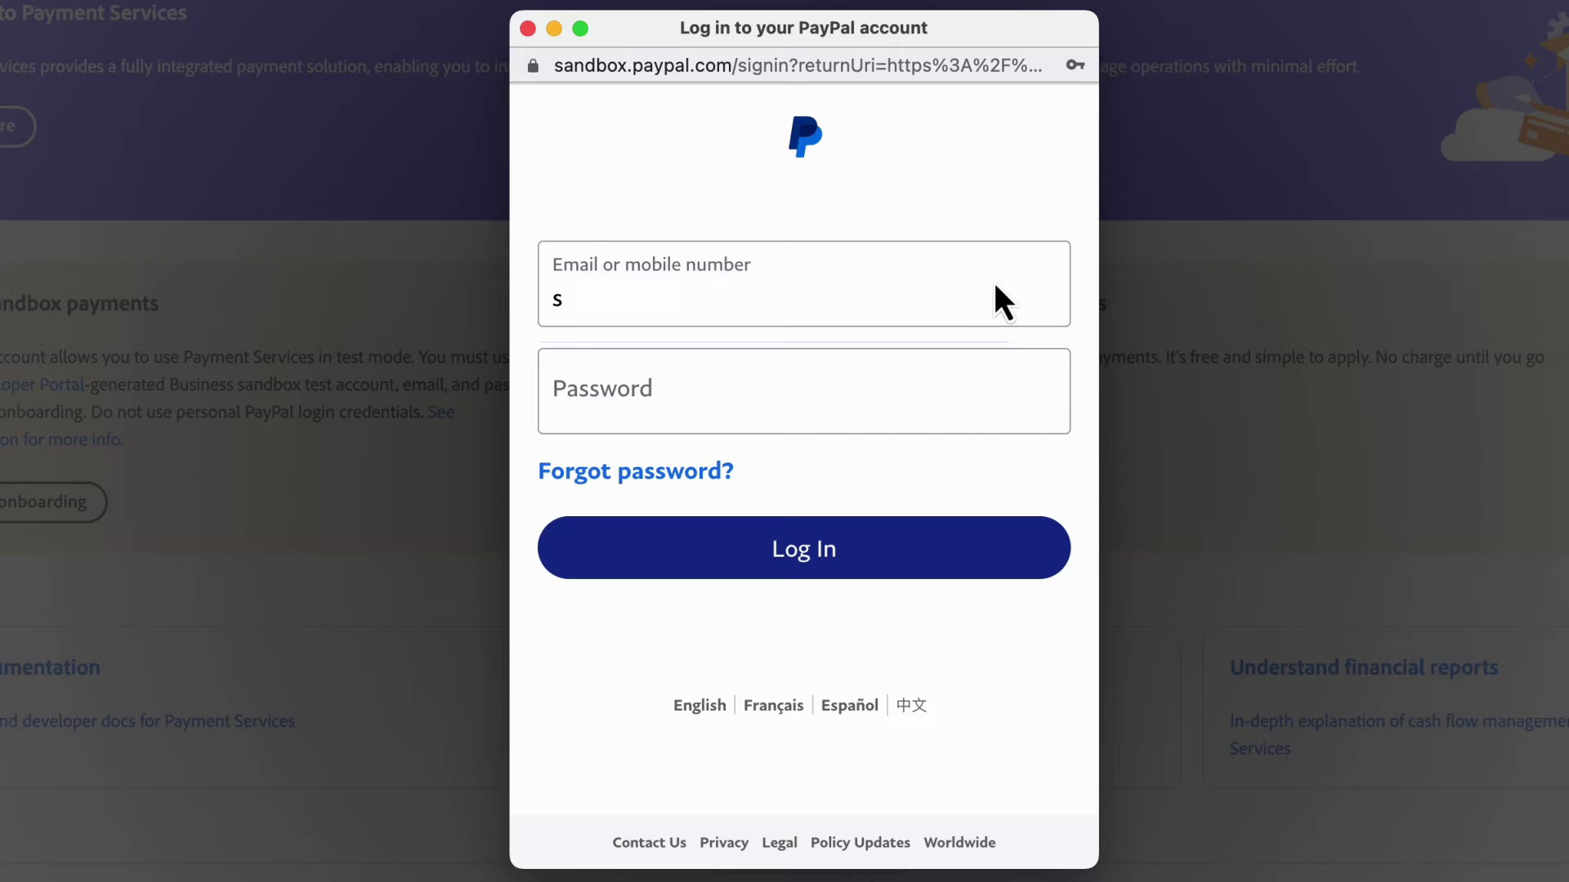
pyautogui.click(969, 377)
pyautogui.write('********')
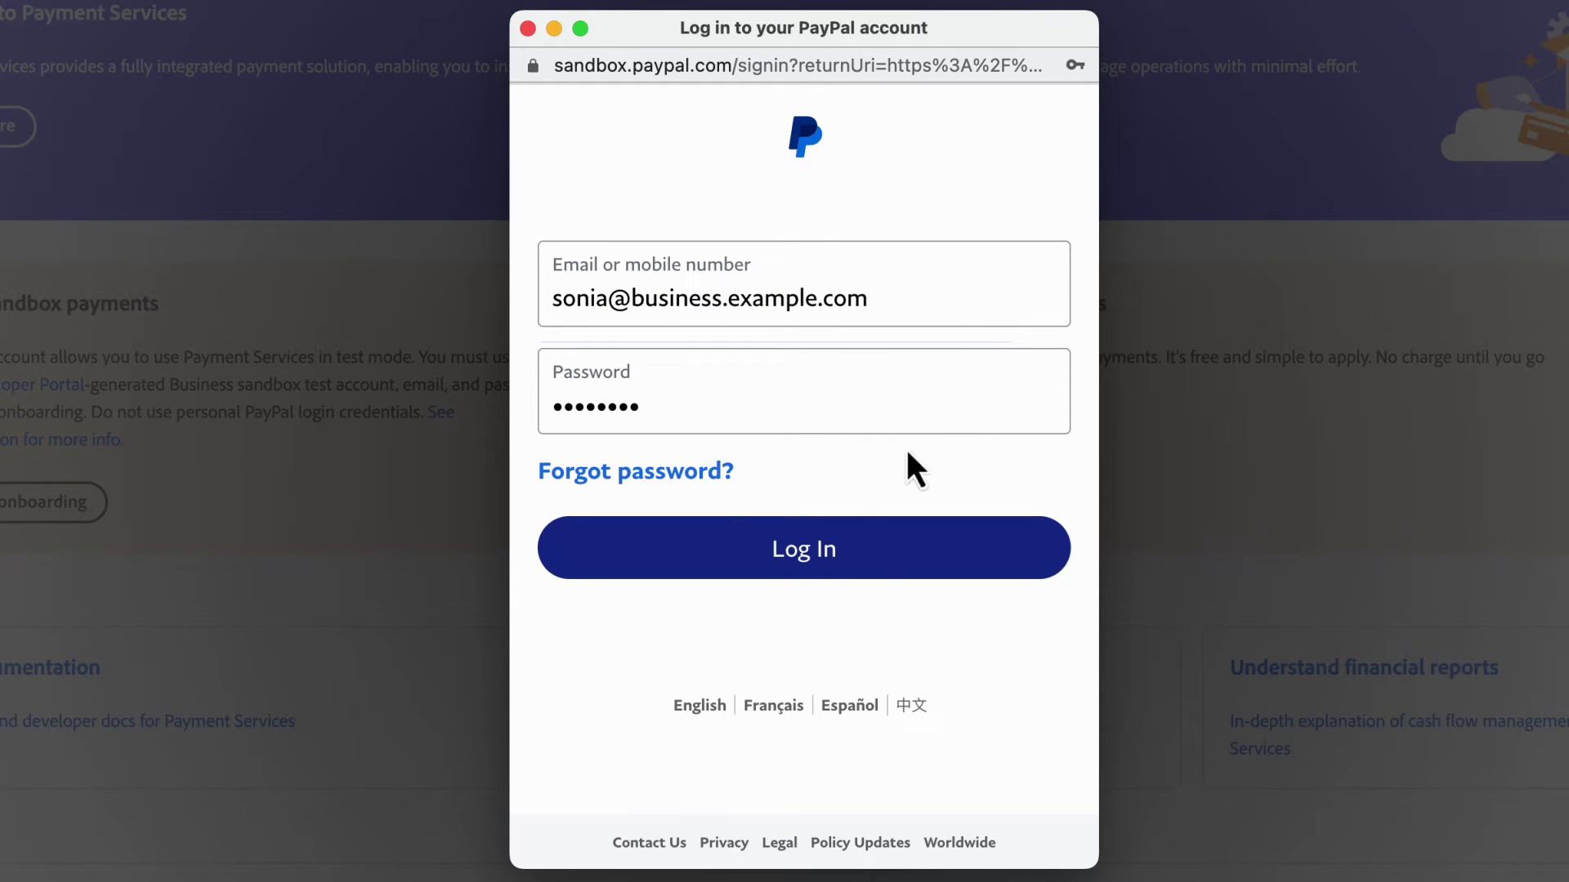
pyautogui.click(805, 574)
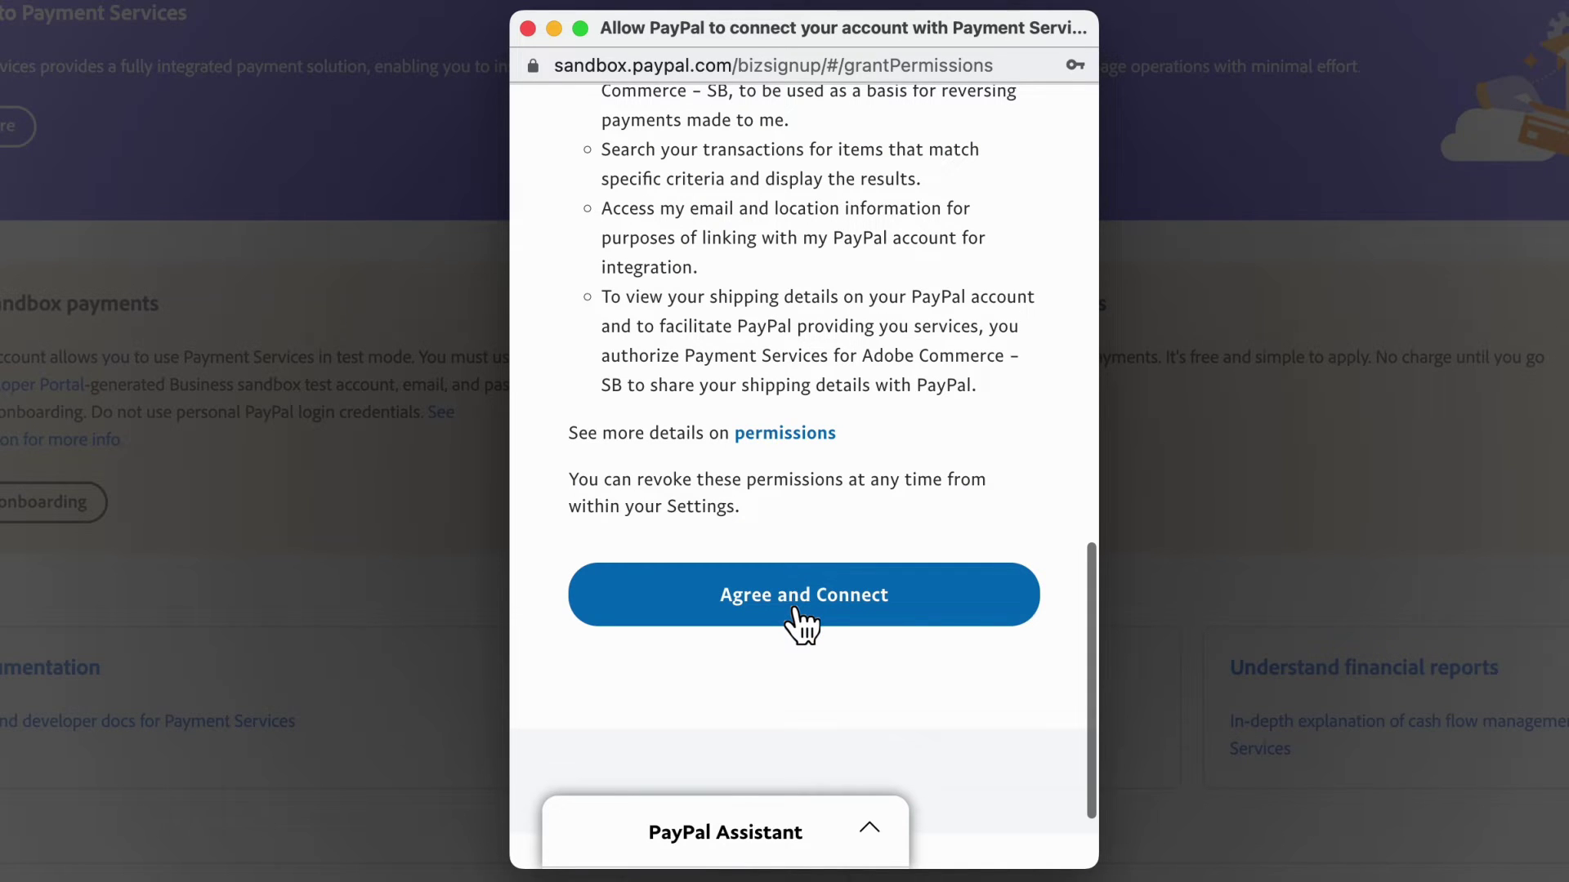
pyautogui.click(797, 626)
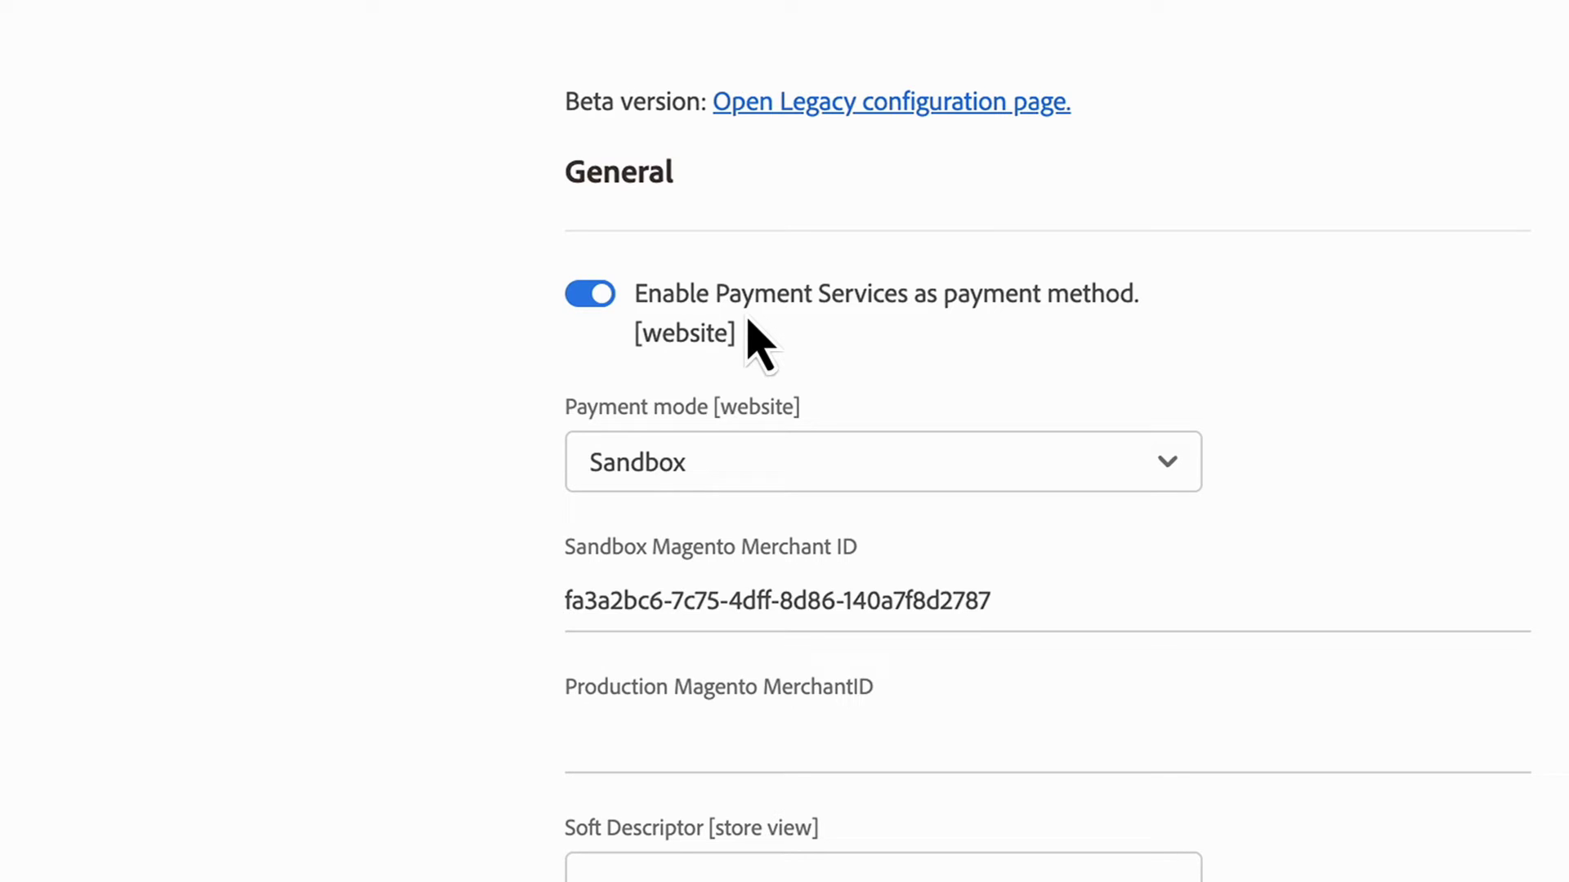
pyautogui.scroll(-8, 1093, 446)
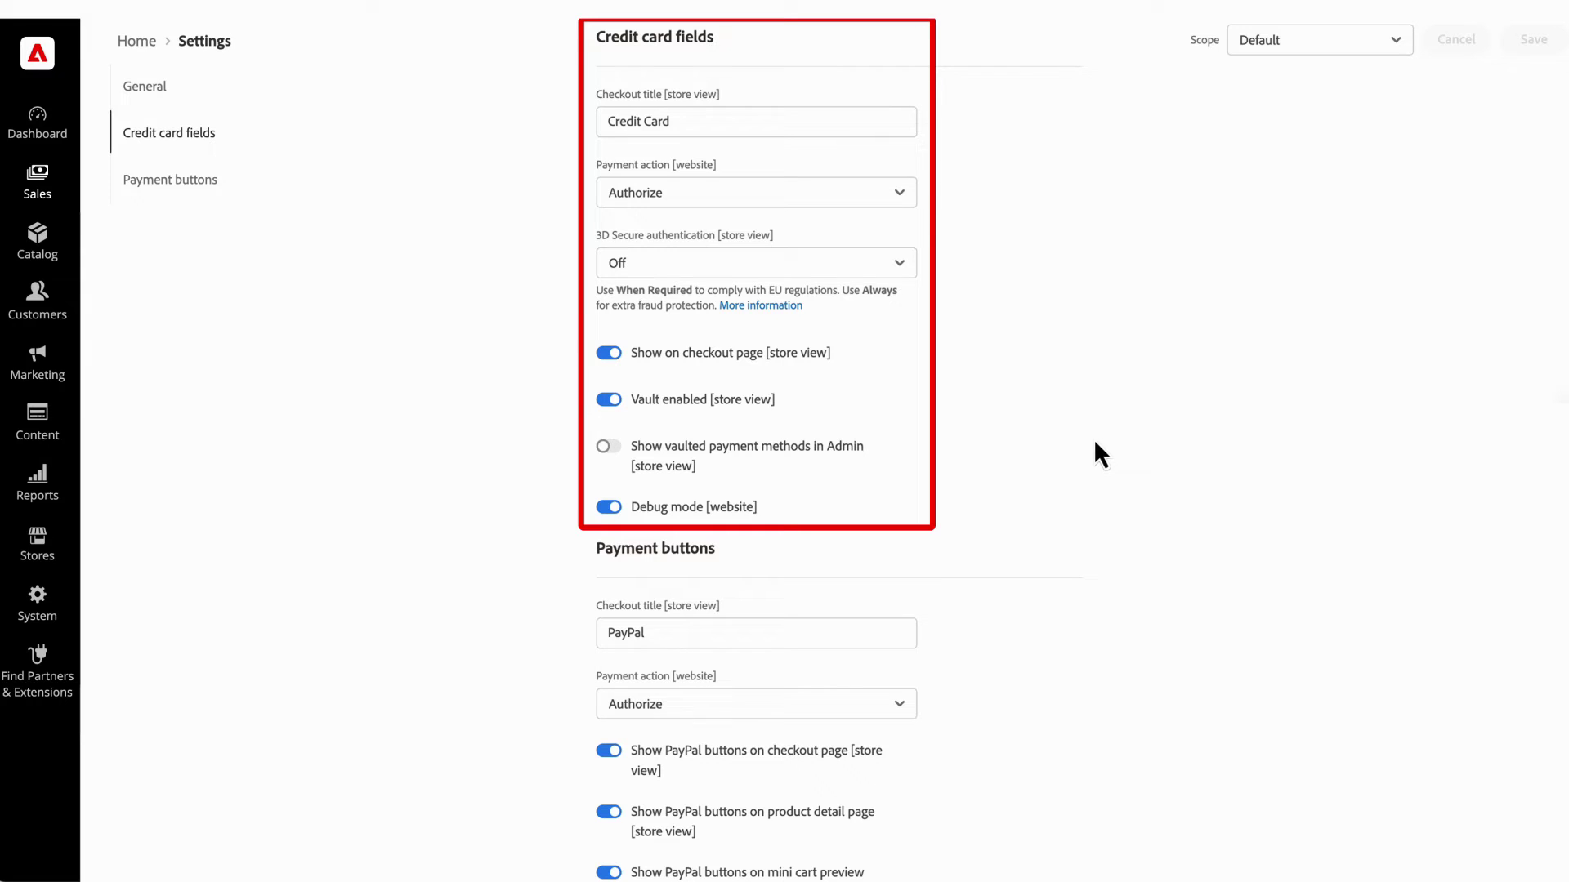
pyautogui.scroll(-6, 1095, 445)
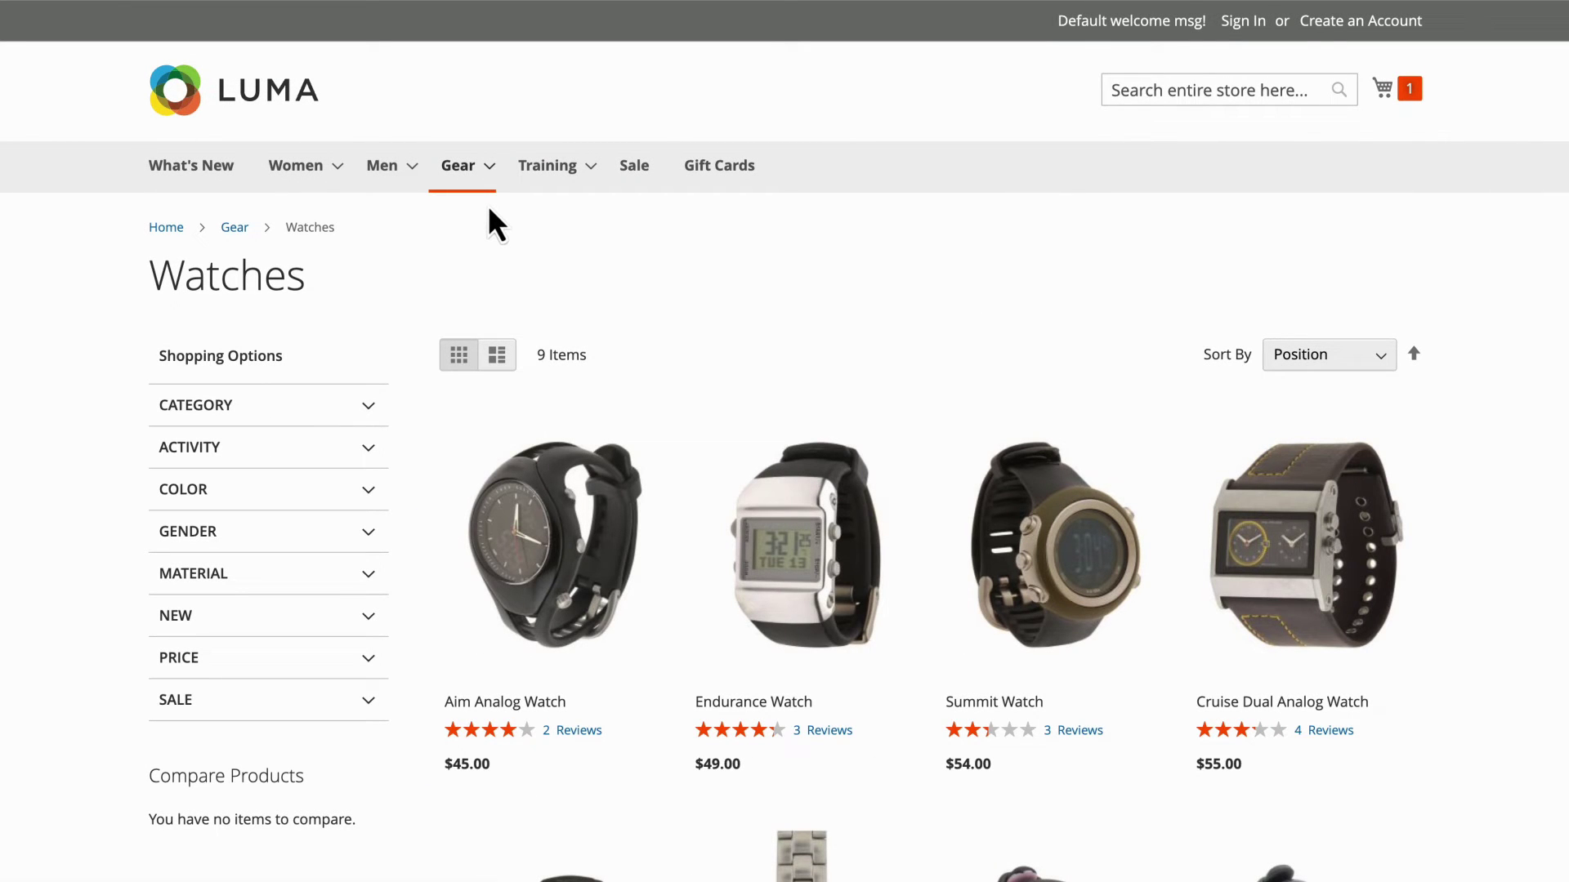
# Add the Cruise Dual Analog Watch to the cart and review the shopping cart.
pyautogui.click(1306, 565)
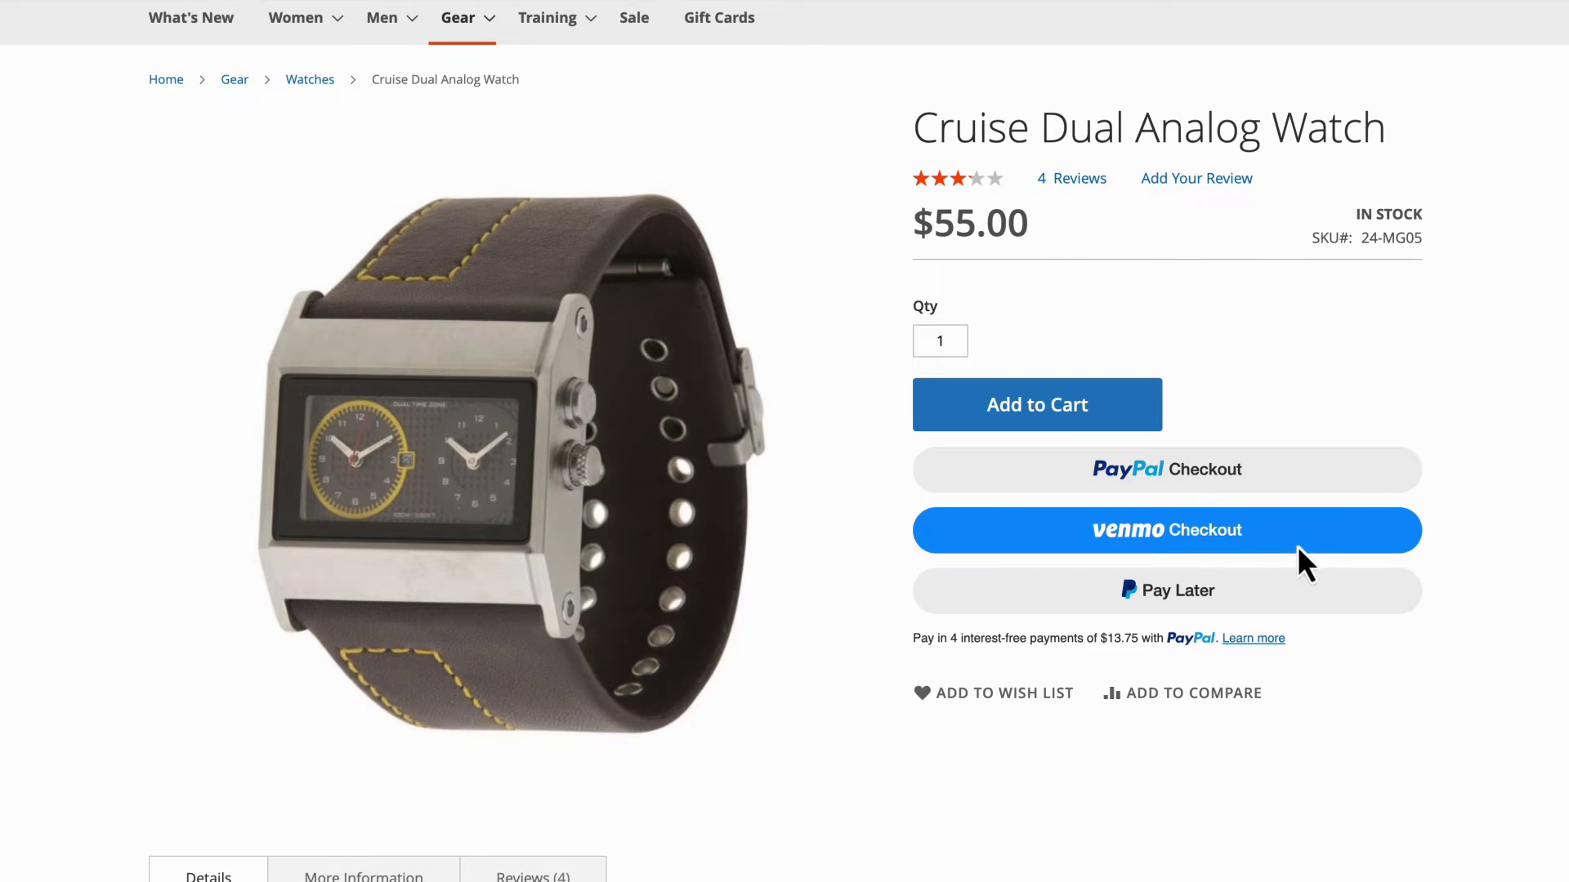
pyautogui.click(1044, 419)
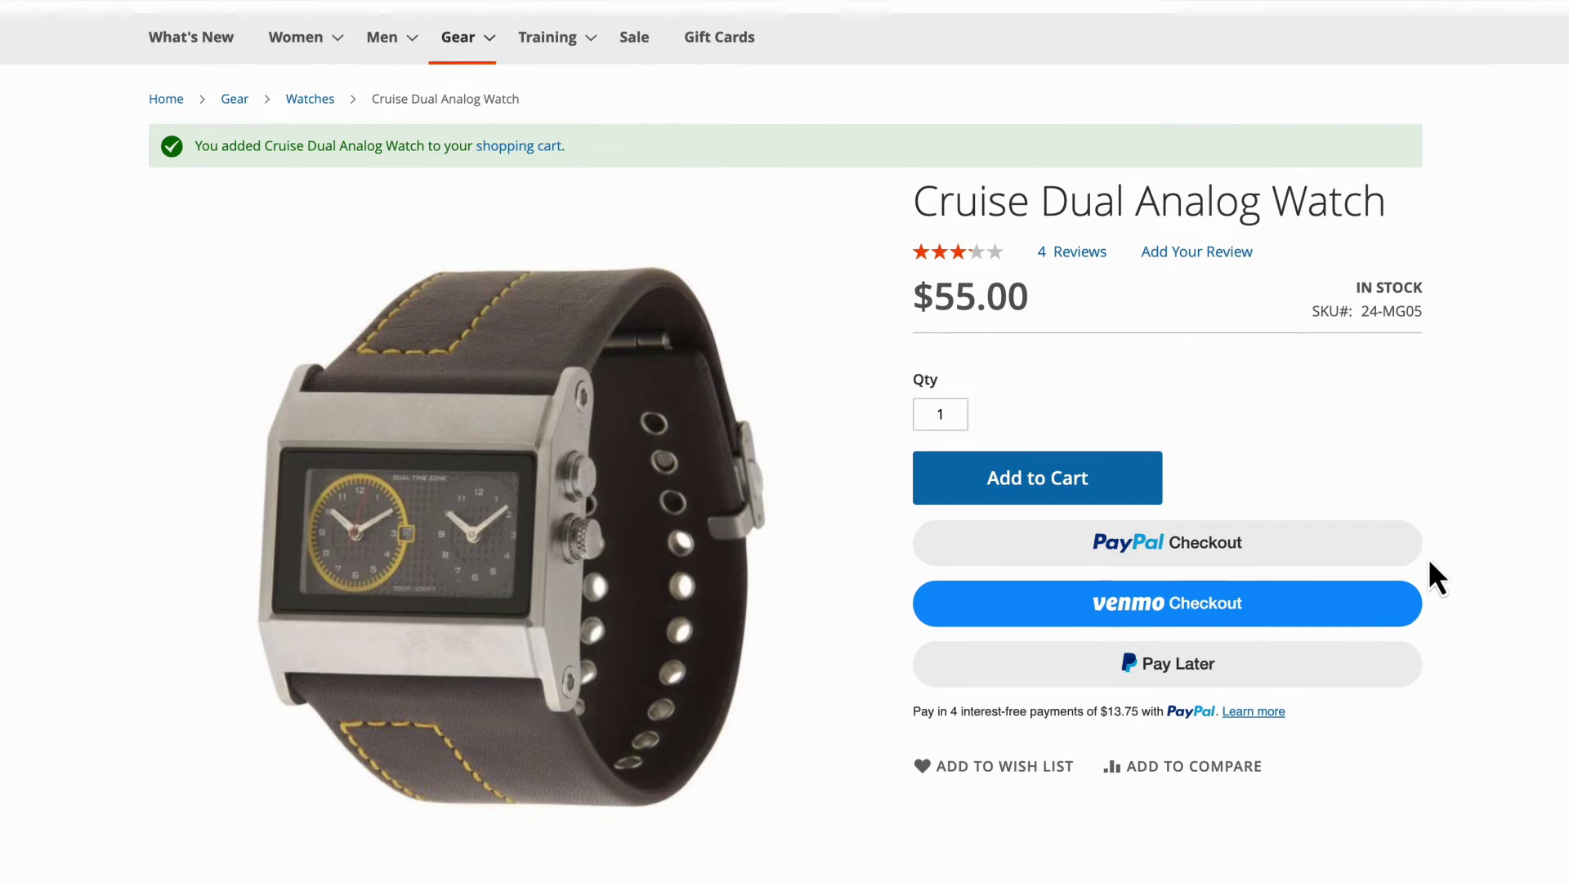
pyautogui.scroll(2, 1428, 571)
pyautogui.click(1385, 90)
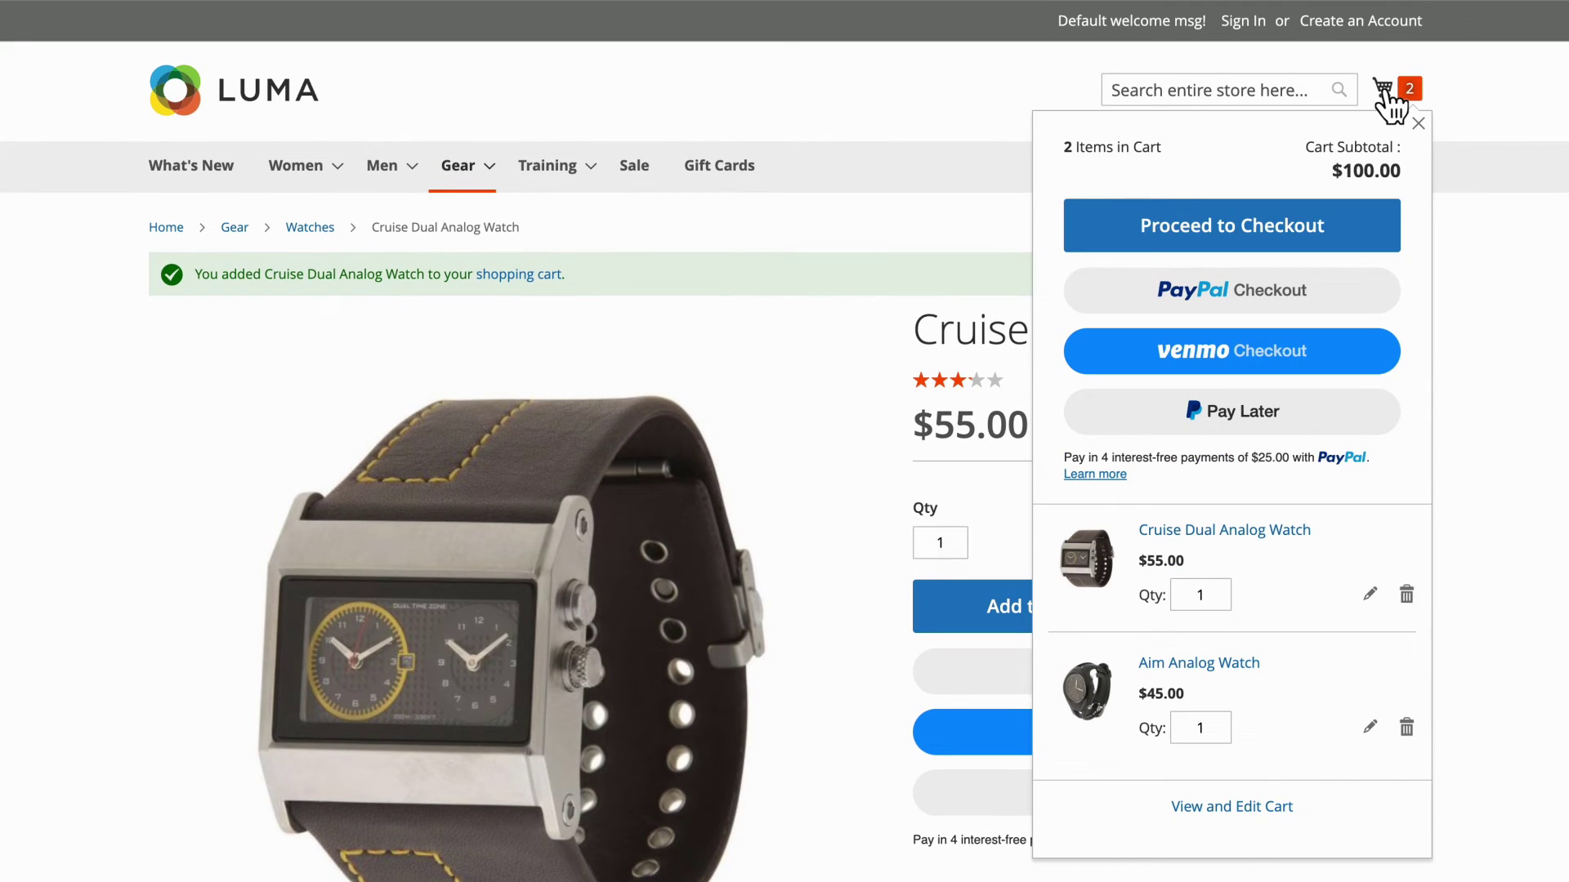
pyautogui.click(1224, 807)
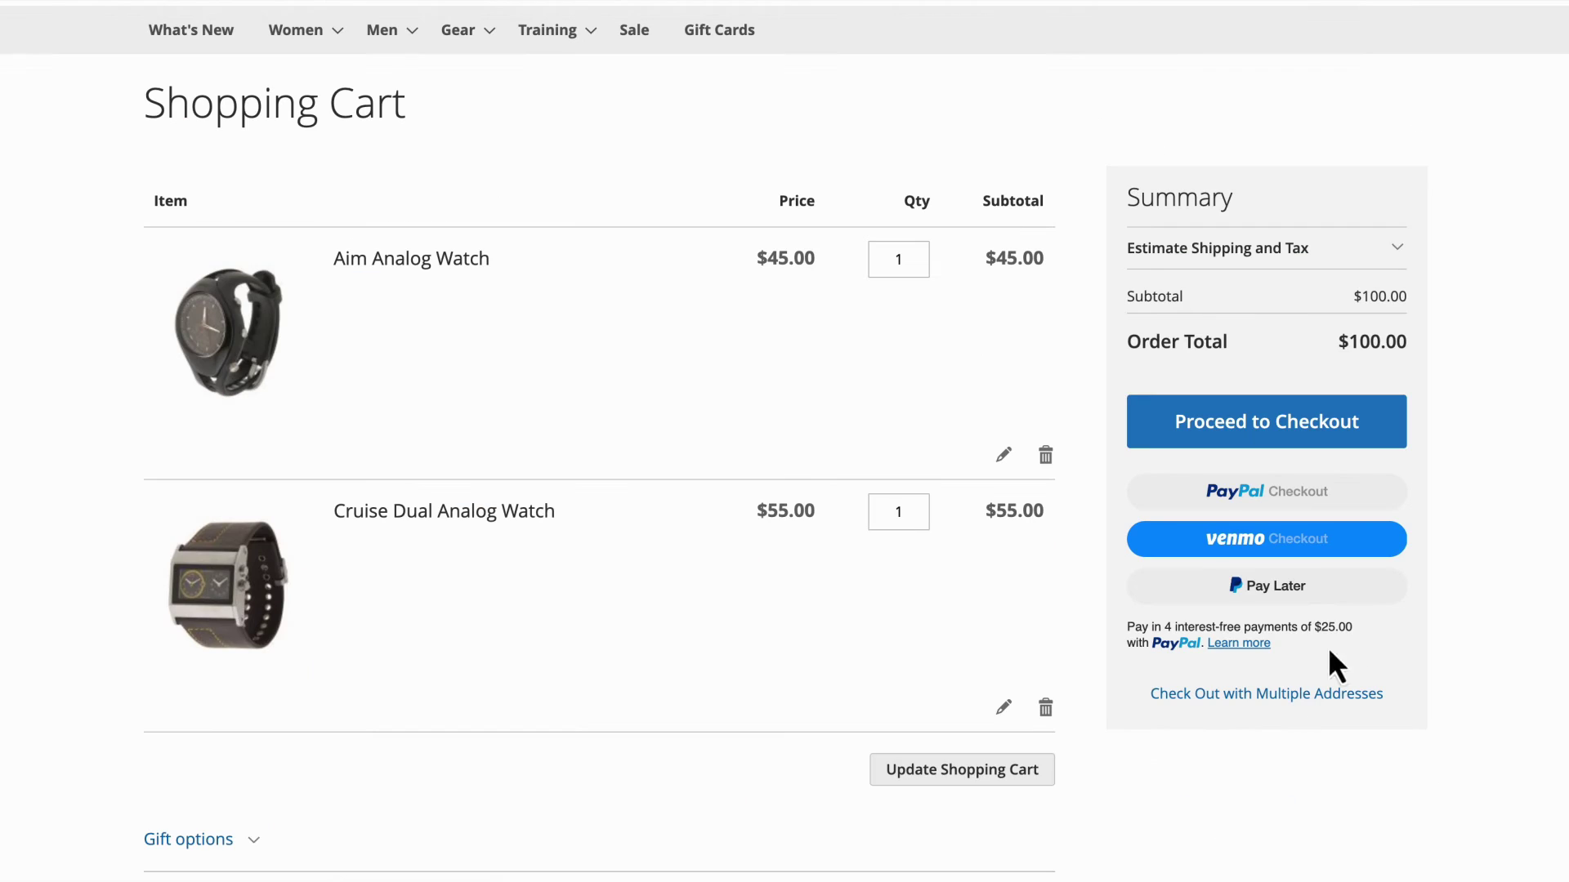
pyautogui.click(439, 513)
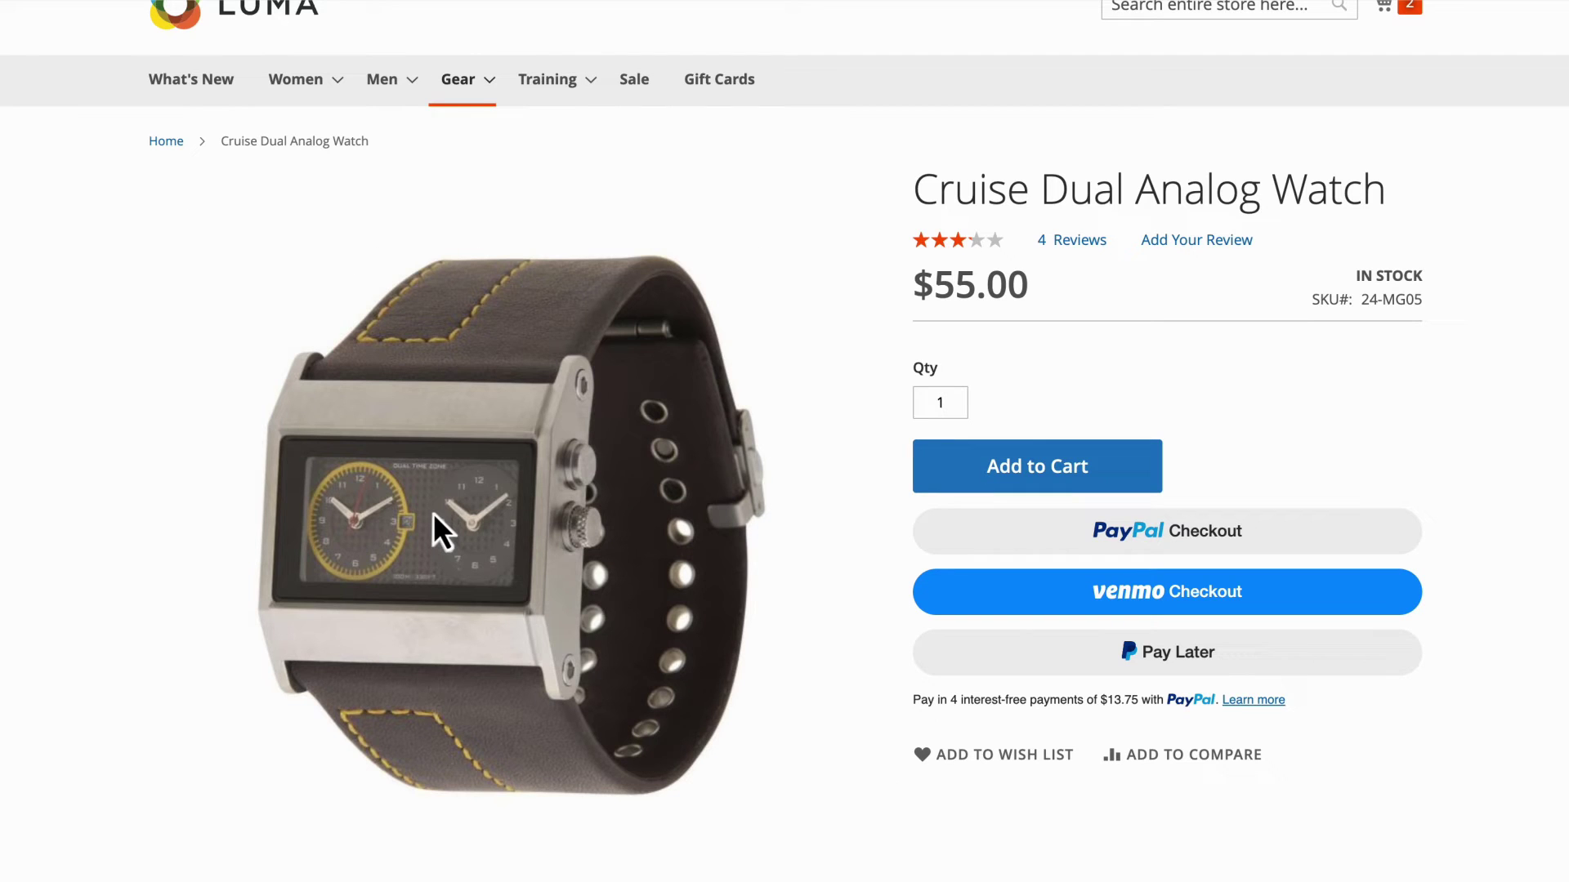
# Check out with PayPal using Fixed $5.00 shipping and place the order.
pyautogui.click(1172, 540)
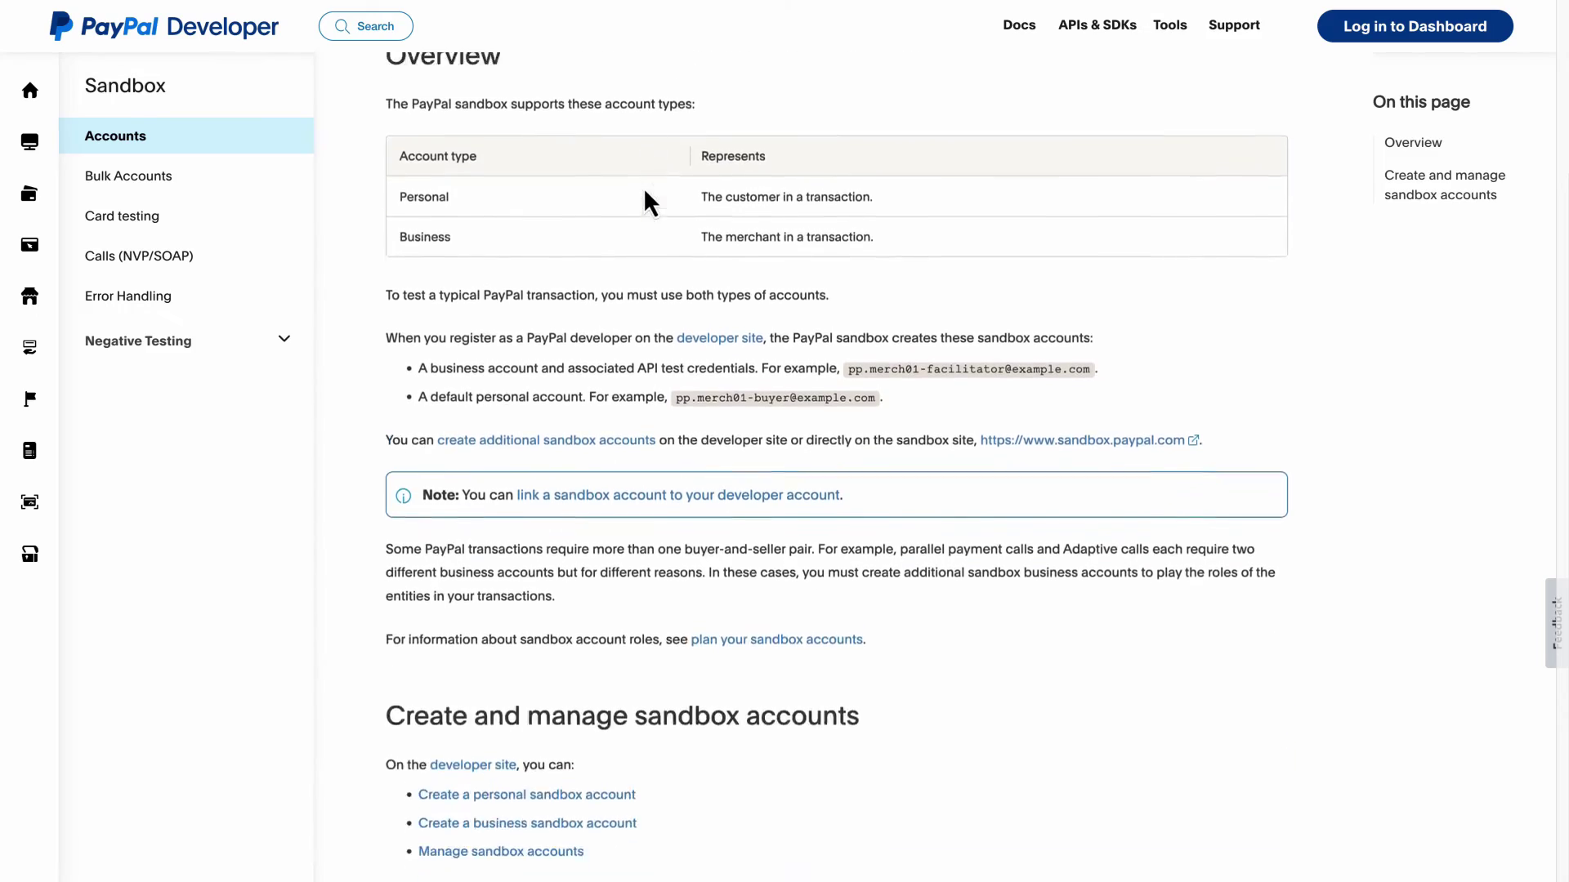
pyautogui.scroll(-1, 644, 188)
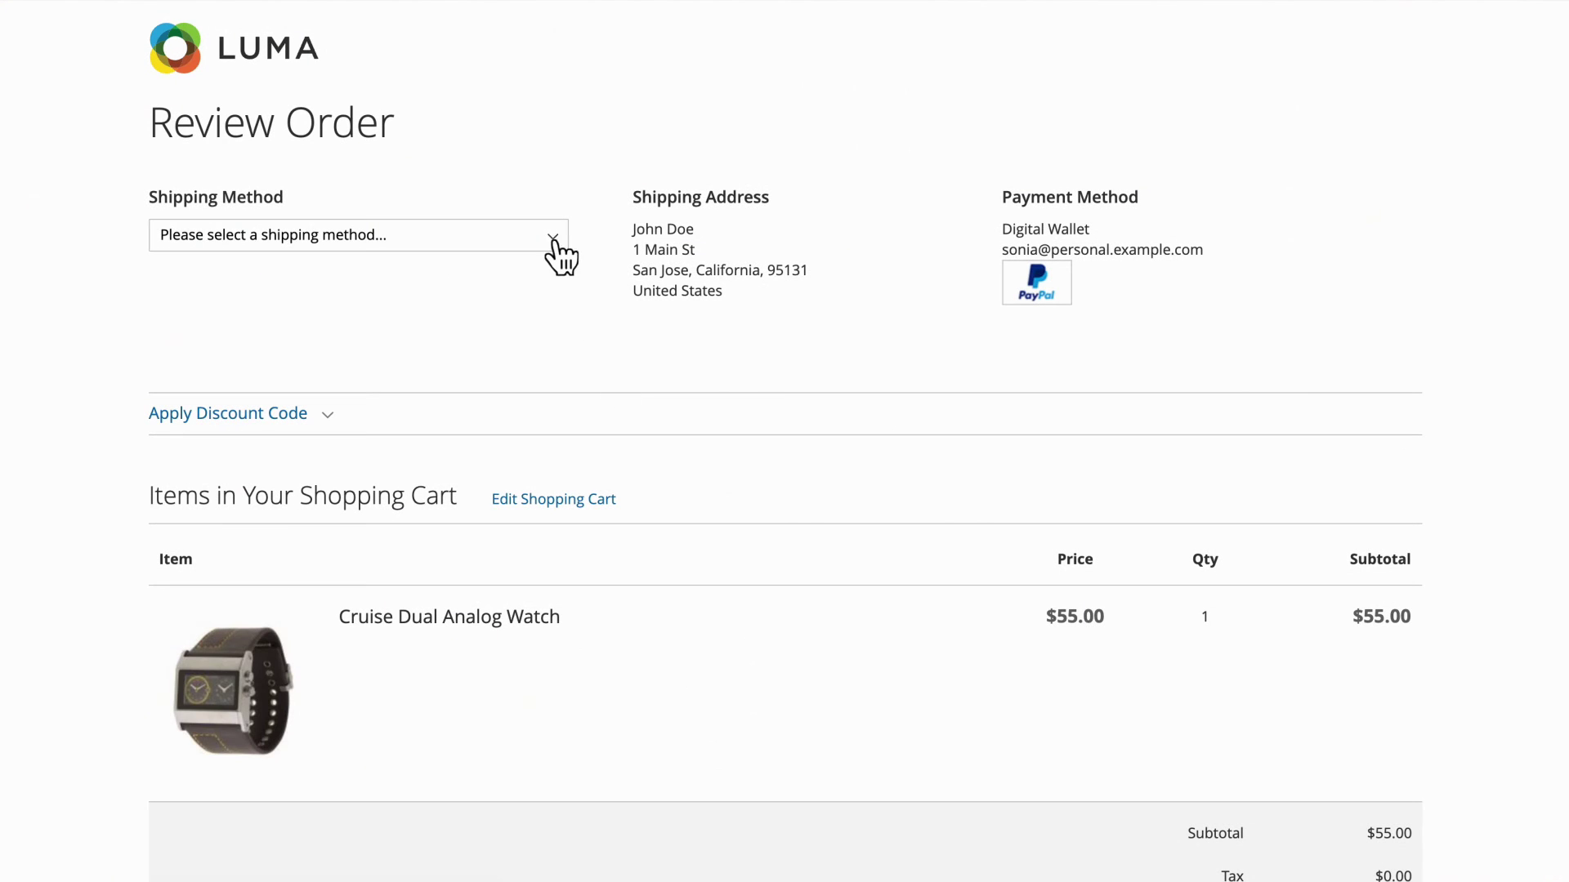
pyautogui.click(560, 245)
pyautogui.click(289, 281)
pyautogui.scroll(-3, 289, 294)
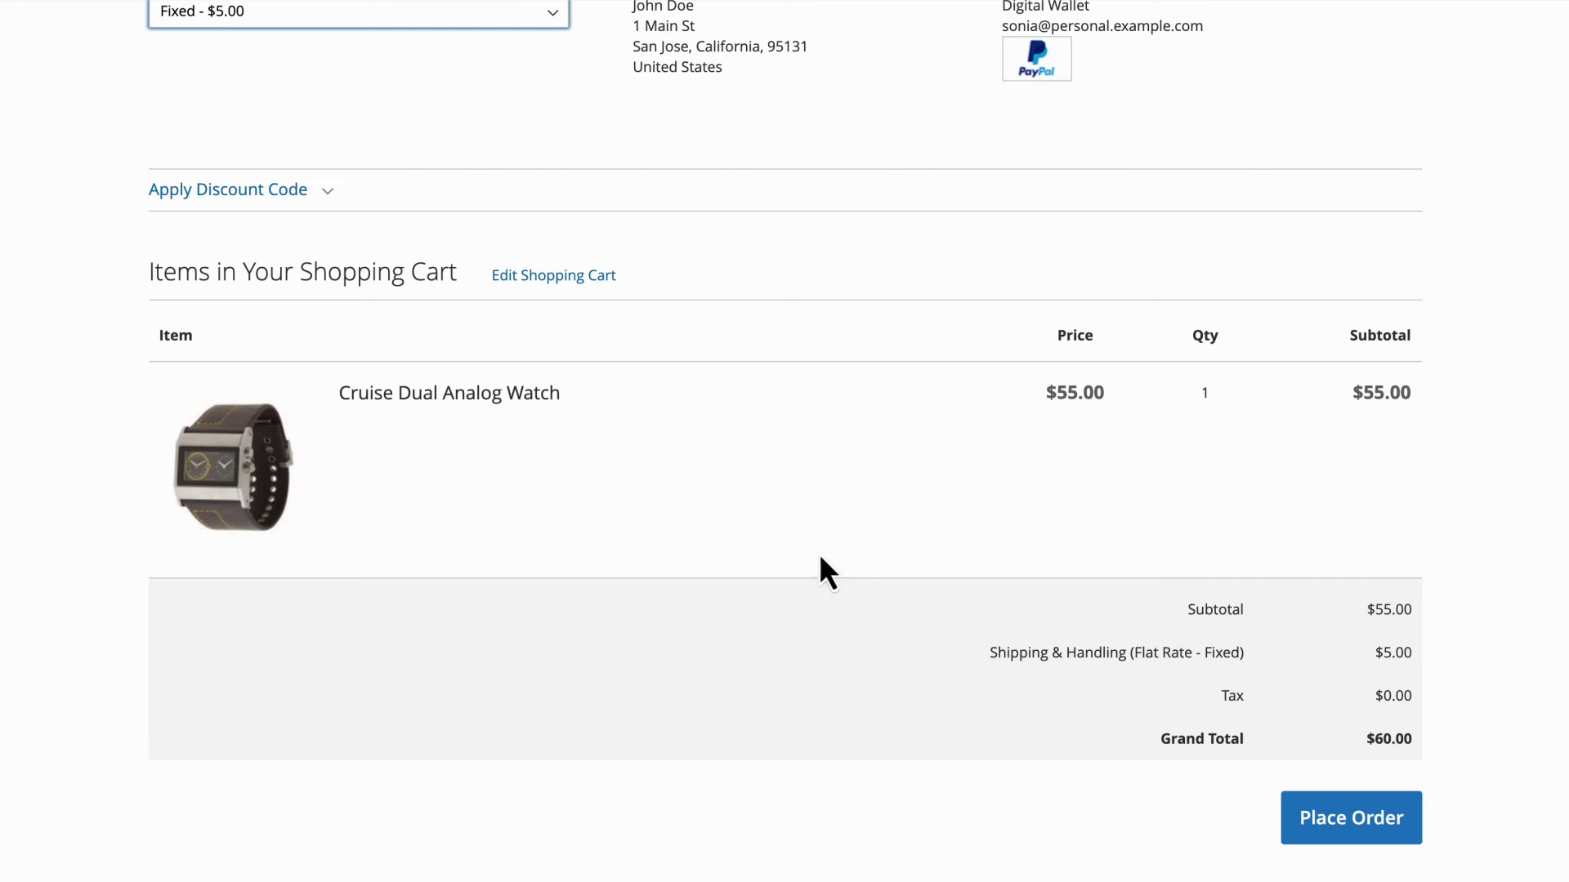
pyautogui.click(1349, 832)
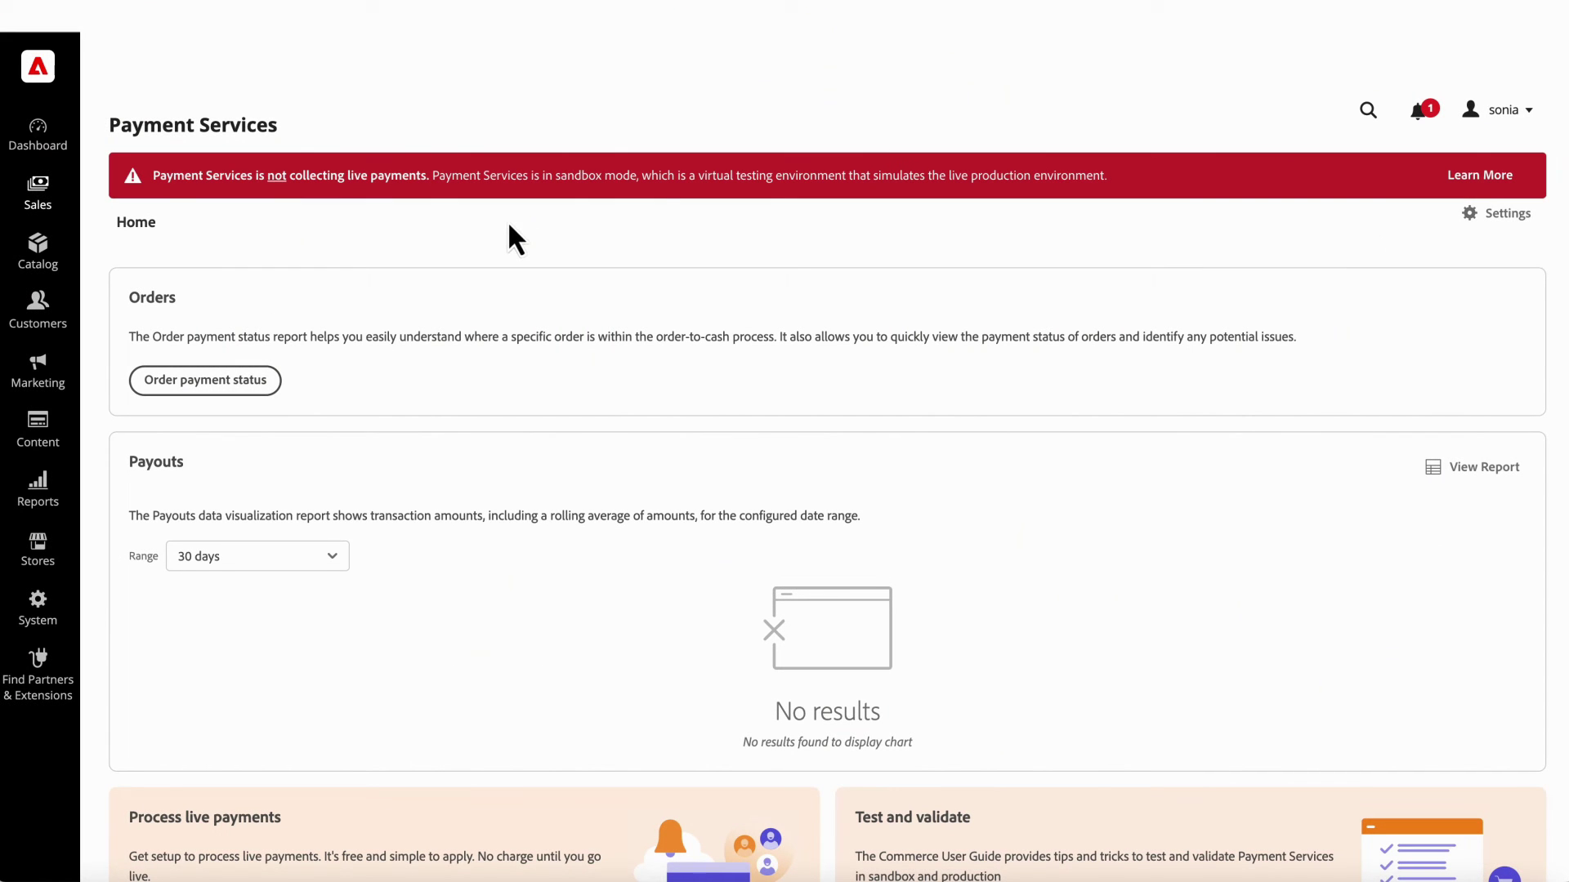
# Confirm the $60.00 test order in Sales > Orders, then return to Payment Services.
pyautogui.click(67, 194)
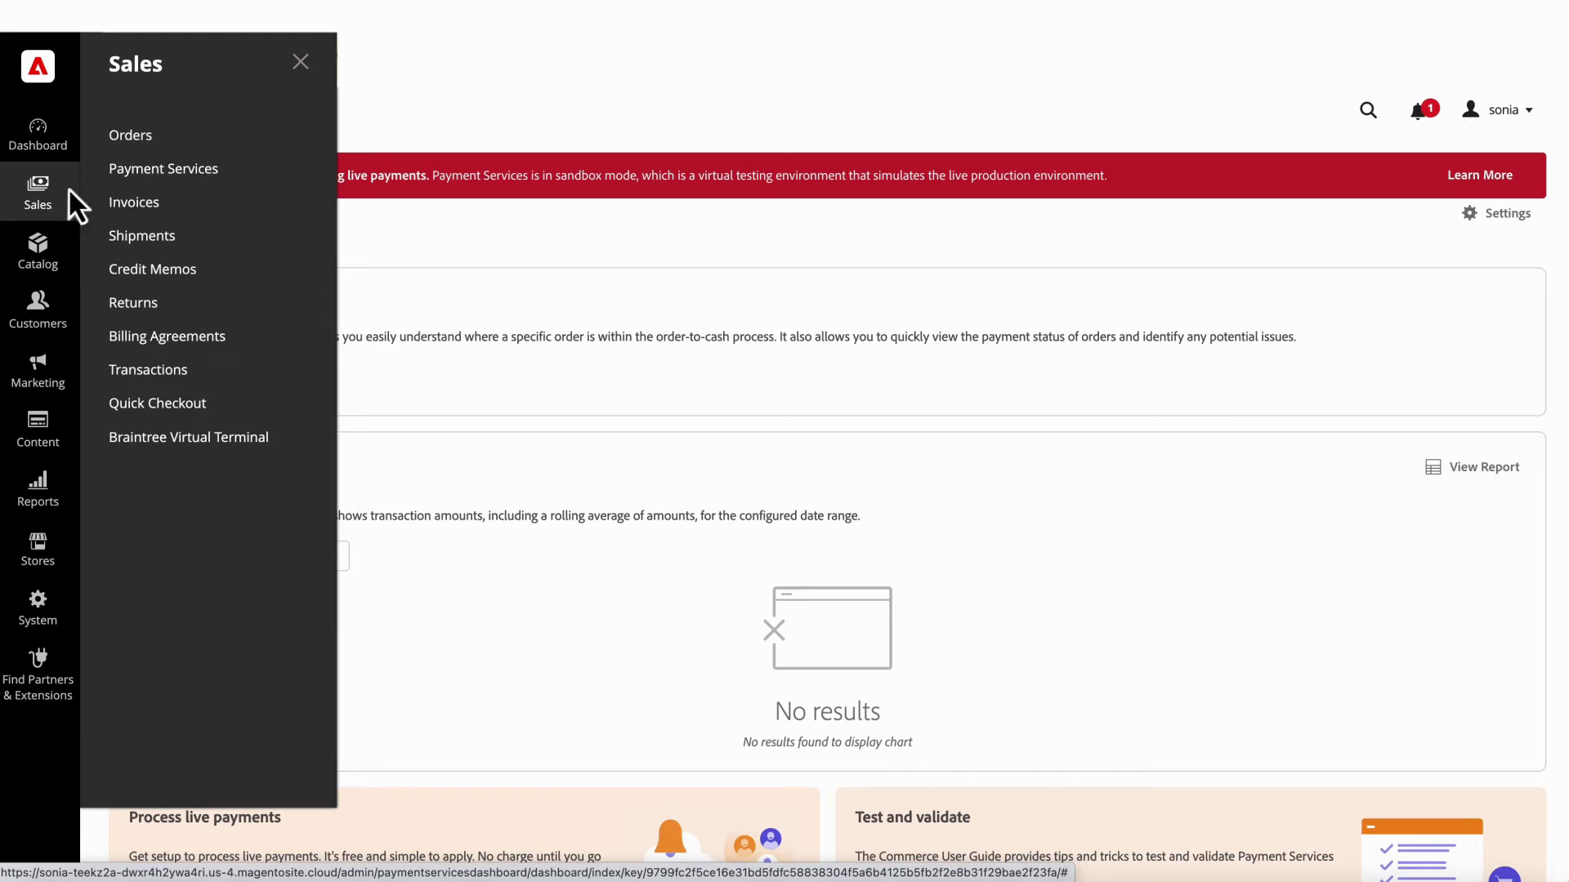
pyautogui.click(153, 137)
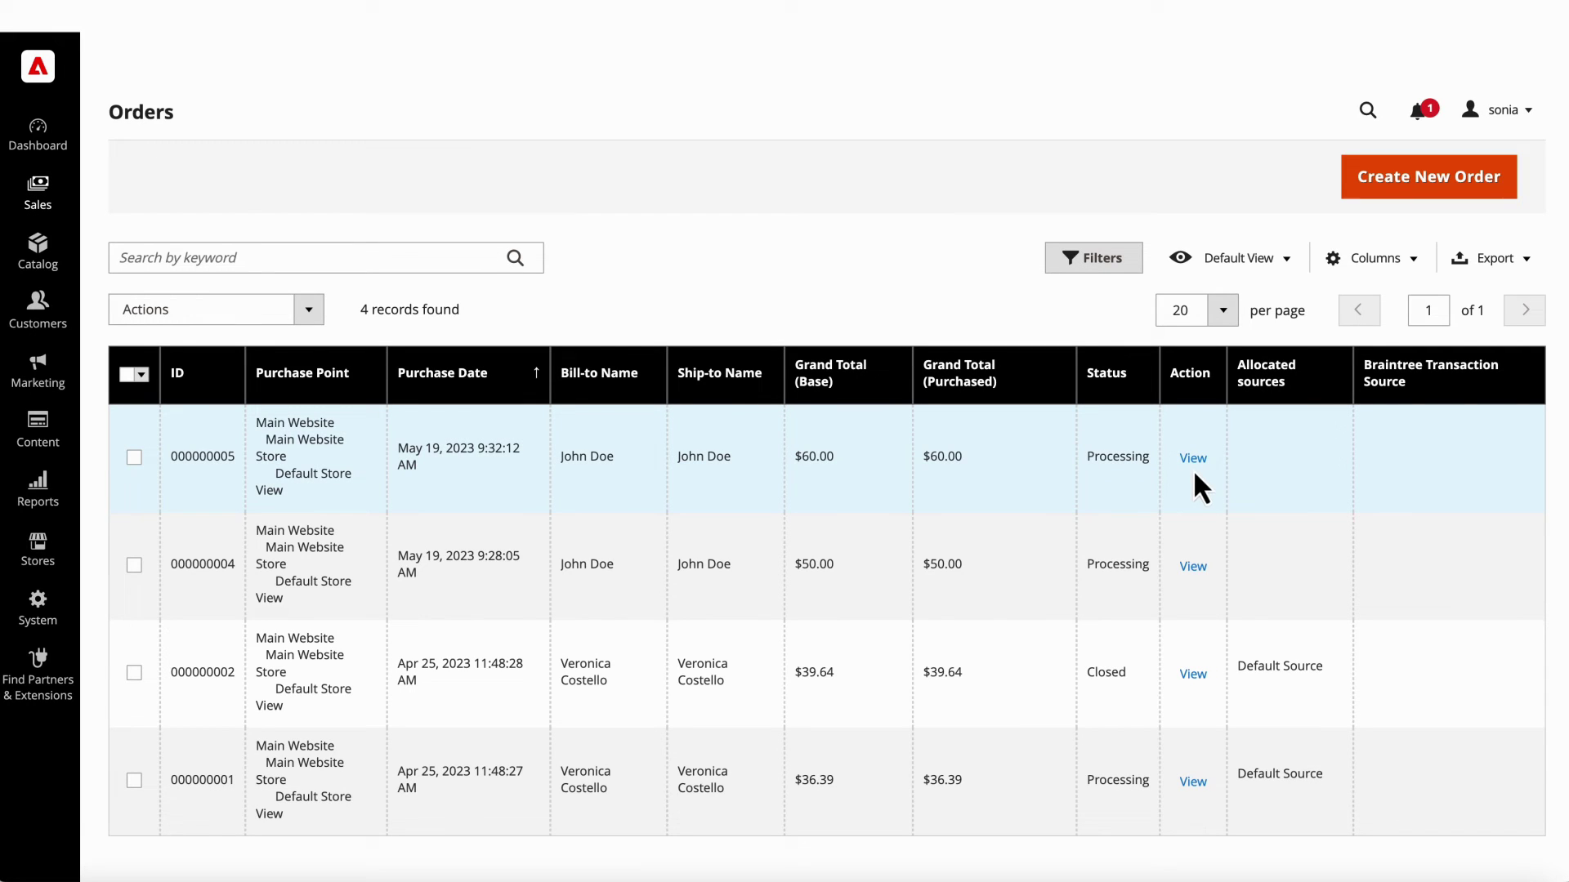
pyautogui.click(37, 201)
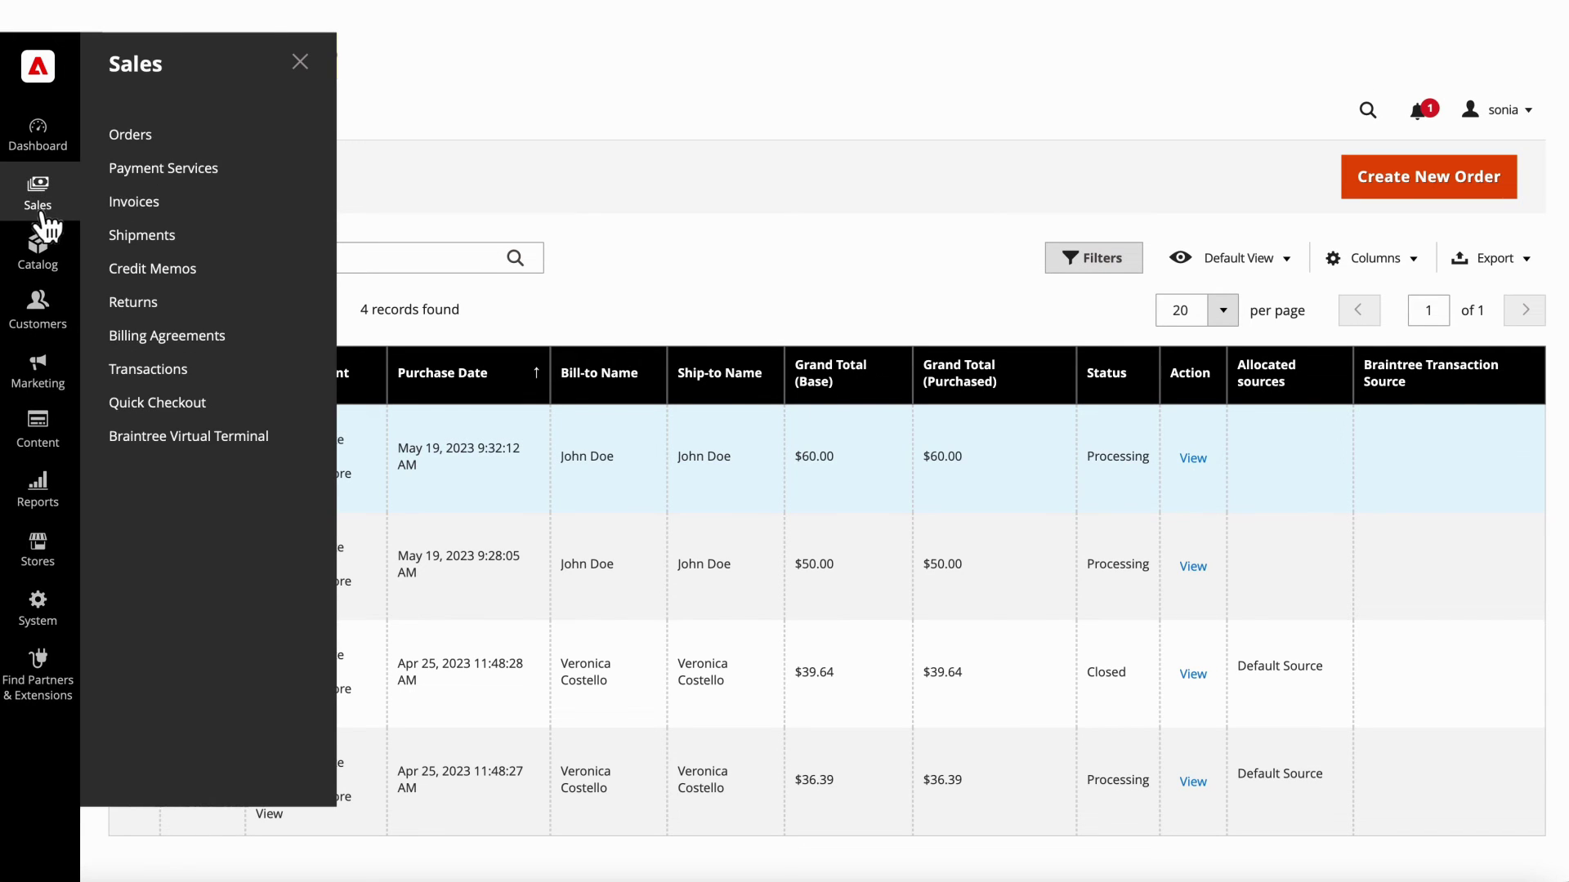
pyautogui.click(164, 169)
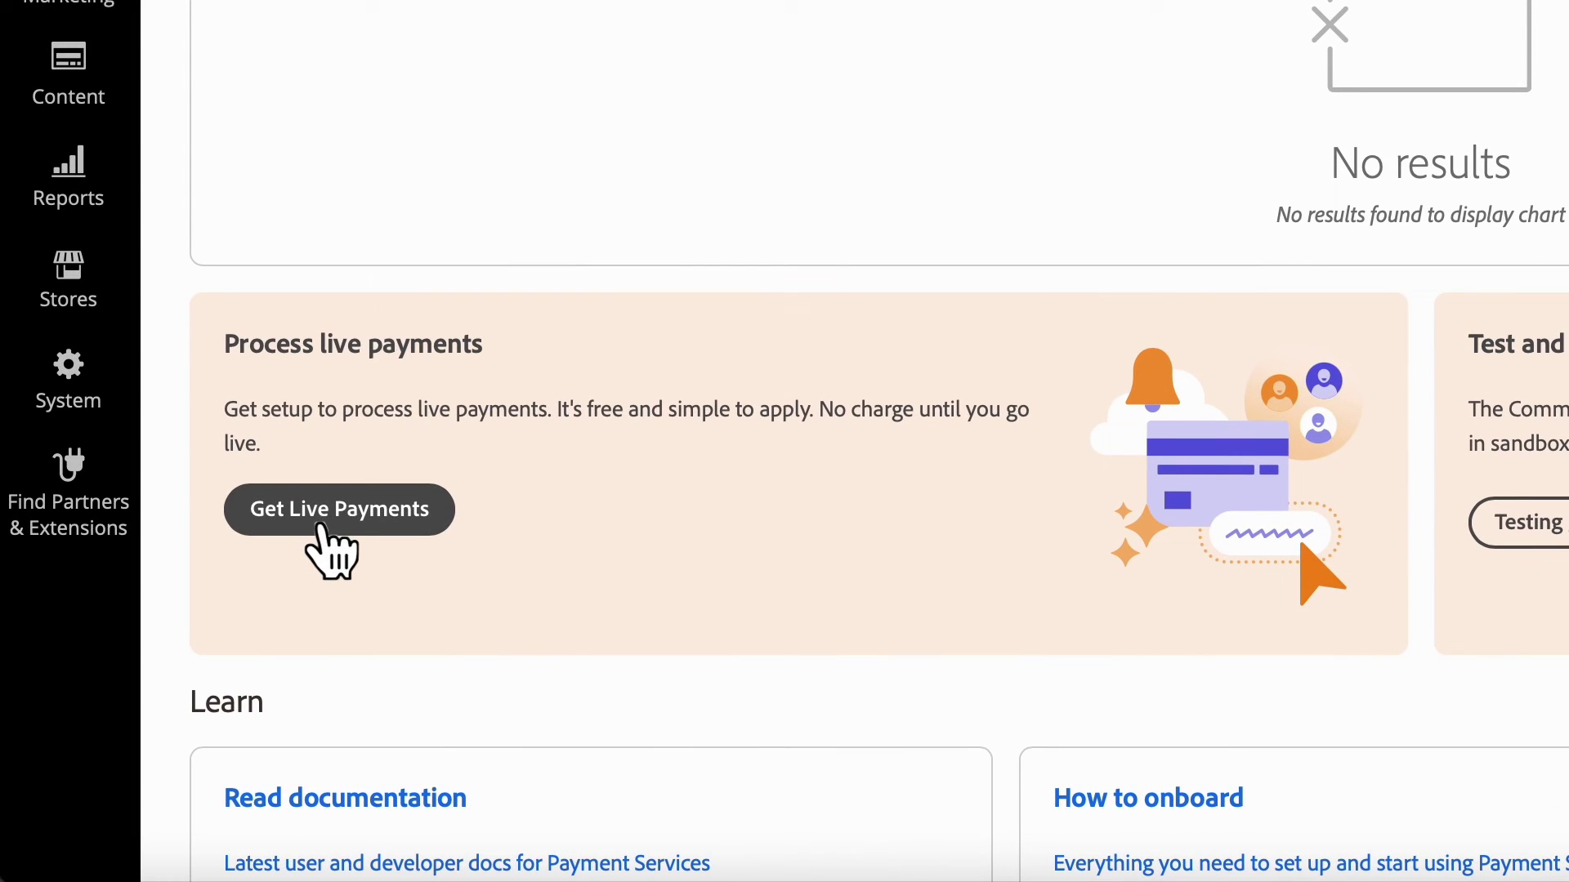
# Fill in the Get Live Payments sign-up form with name, e-mail, phone and 'Braintree'.
pyautogui.click(321, 530)
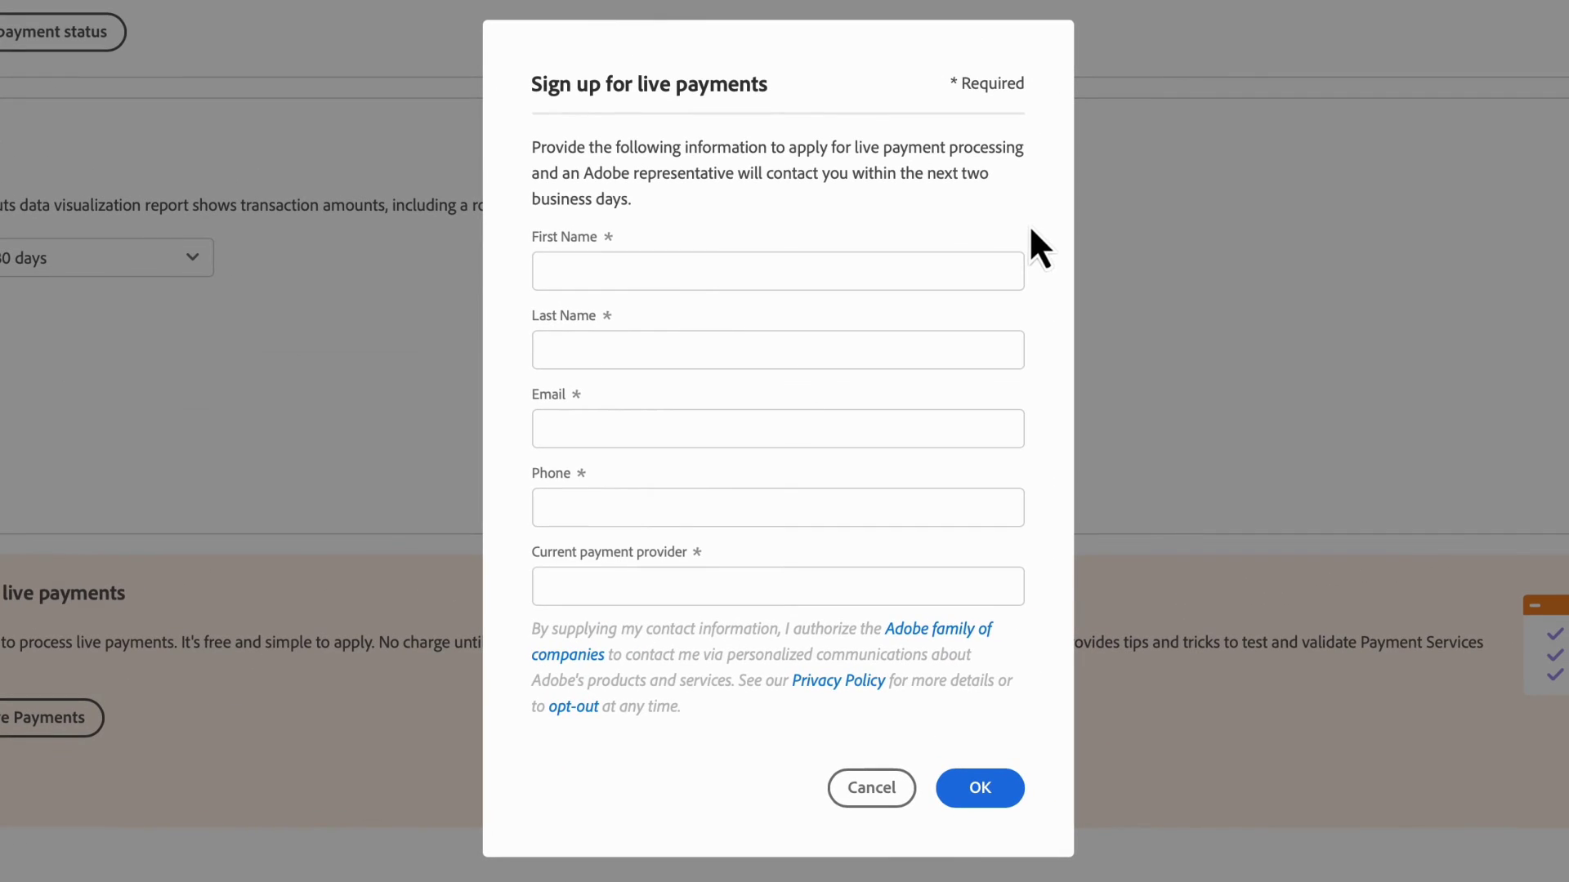
pyautogui.write('Sonia')
pyautogui.press('Tab')
pyautogui.write('Test')
pyautogui.press('Tab')
pyautogui.write('sonia@test.com')
pyautogui.press('Tab')
pyautogui.write('5551231234')
pyautogui.press('Tab')
pyautogui.write('Braintree')
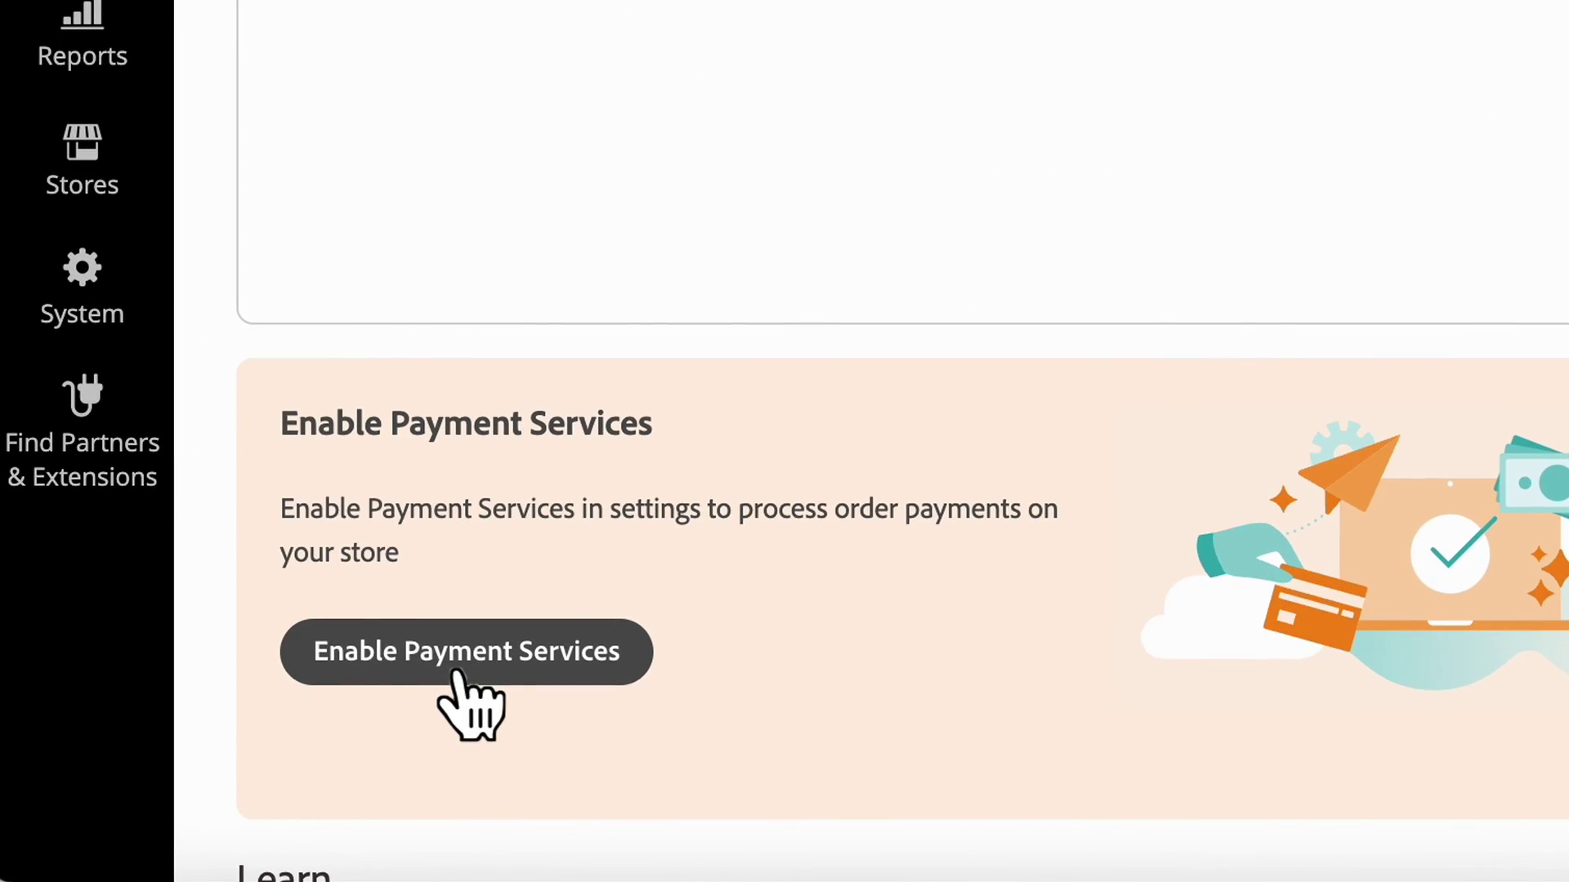
# In Payment Services settings, switch the Enable toggle on and choose Production payment mode.
pyautogui.click(455, 673)
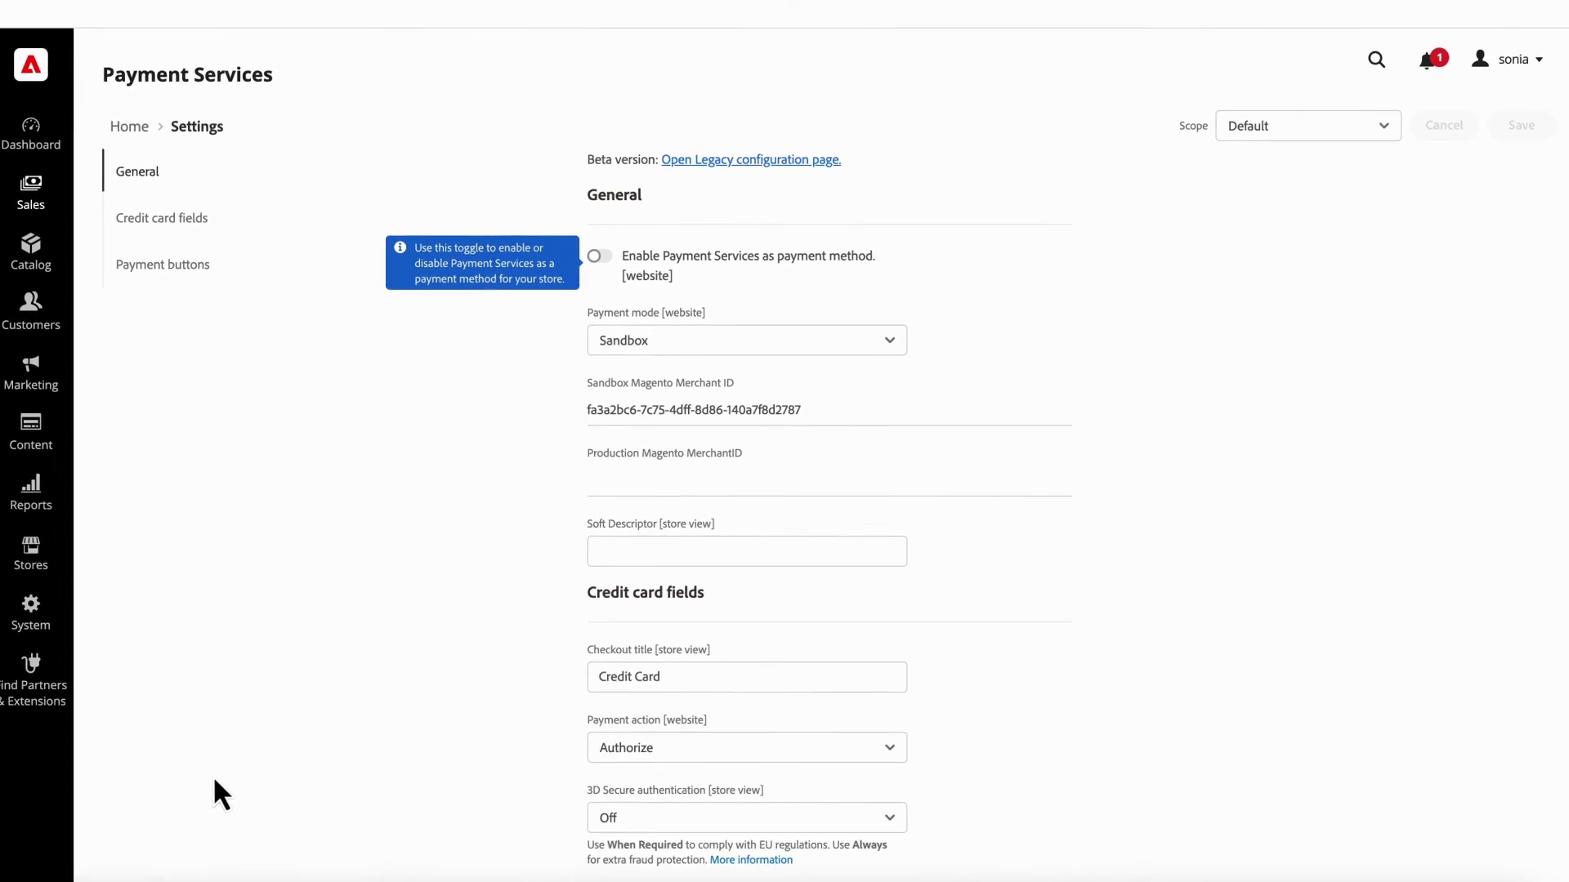
pyautogui.click(598, 256)
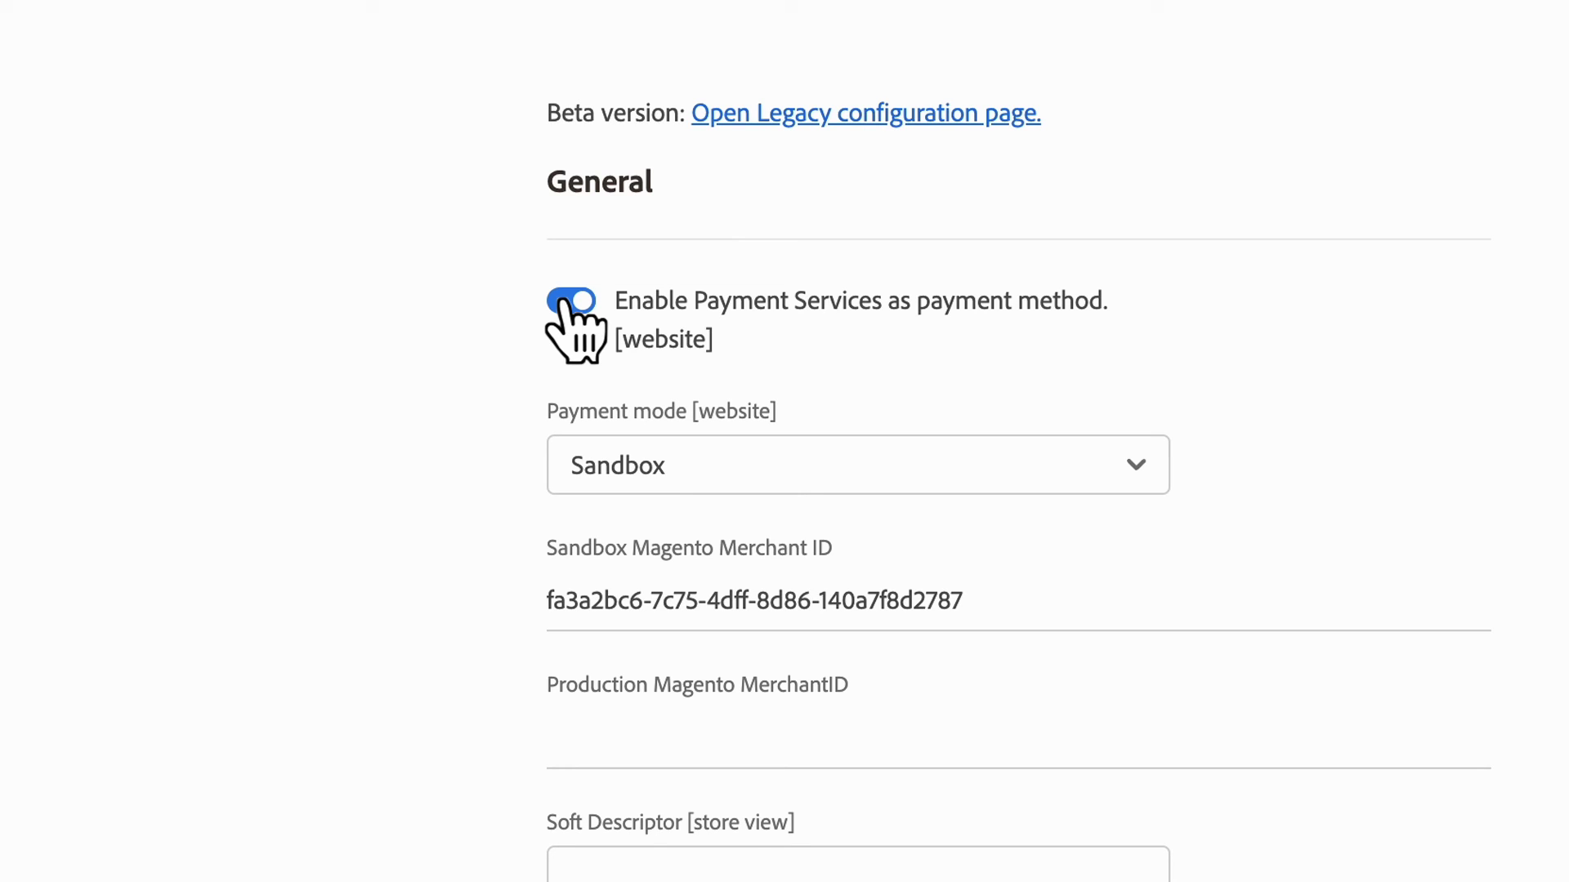
pyautogui.click(1136, 469)
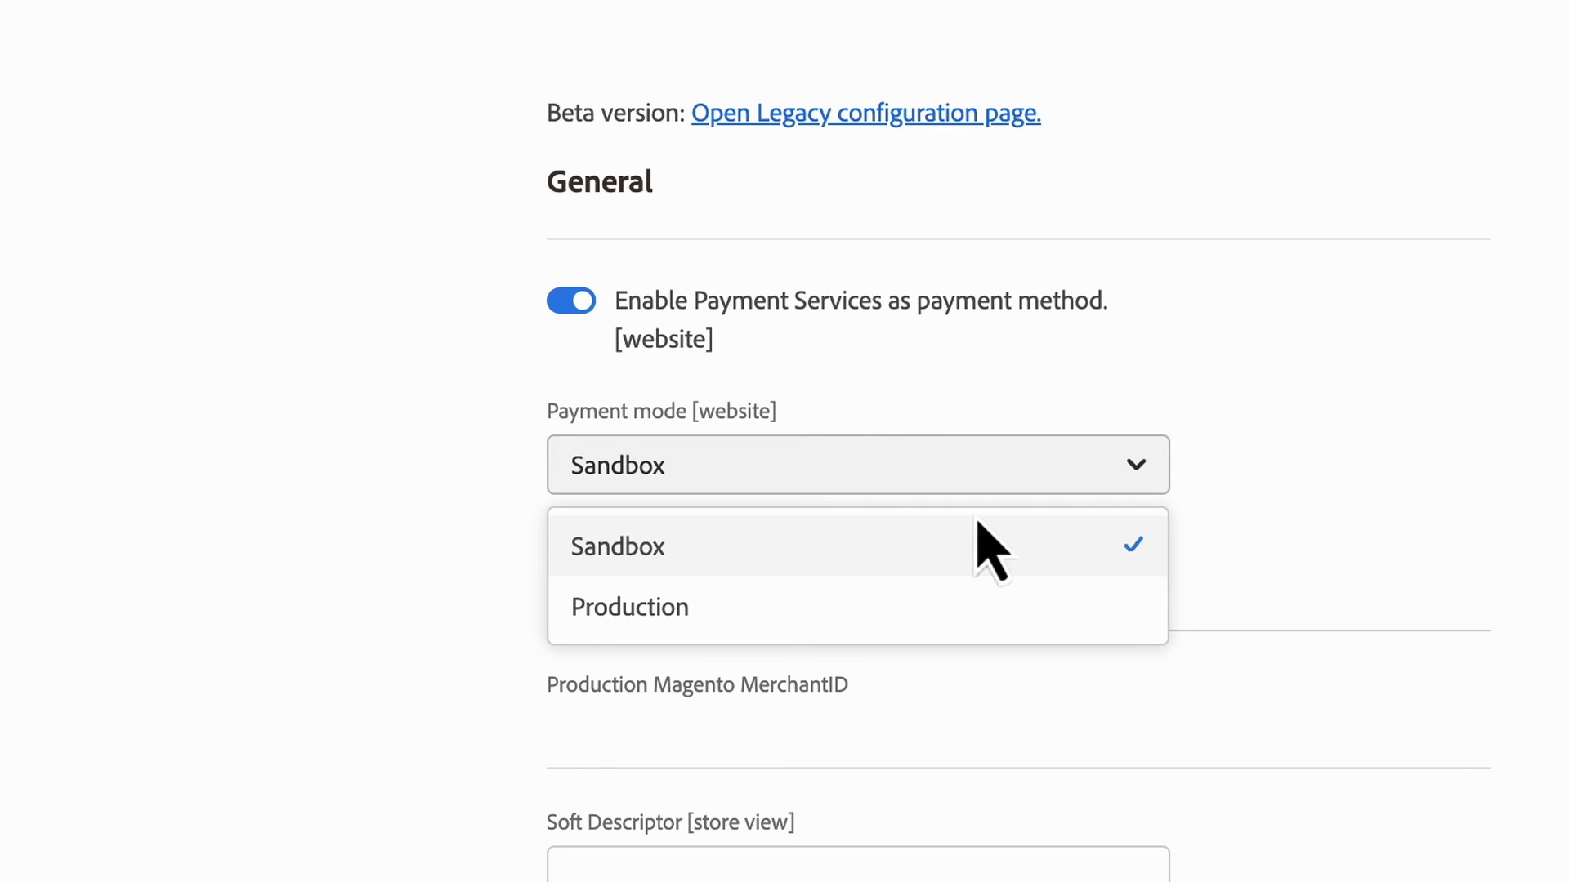
pyautogui.click(722, 621)
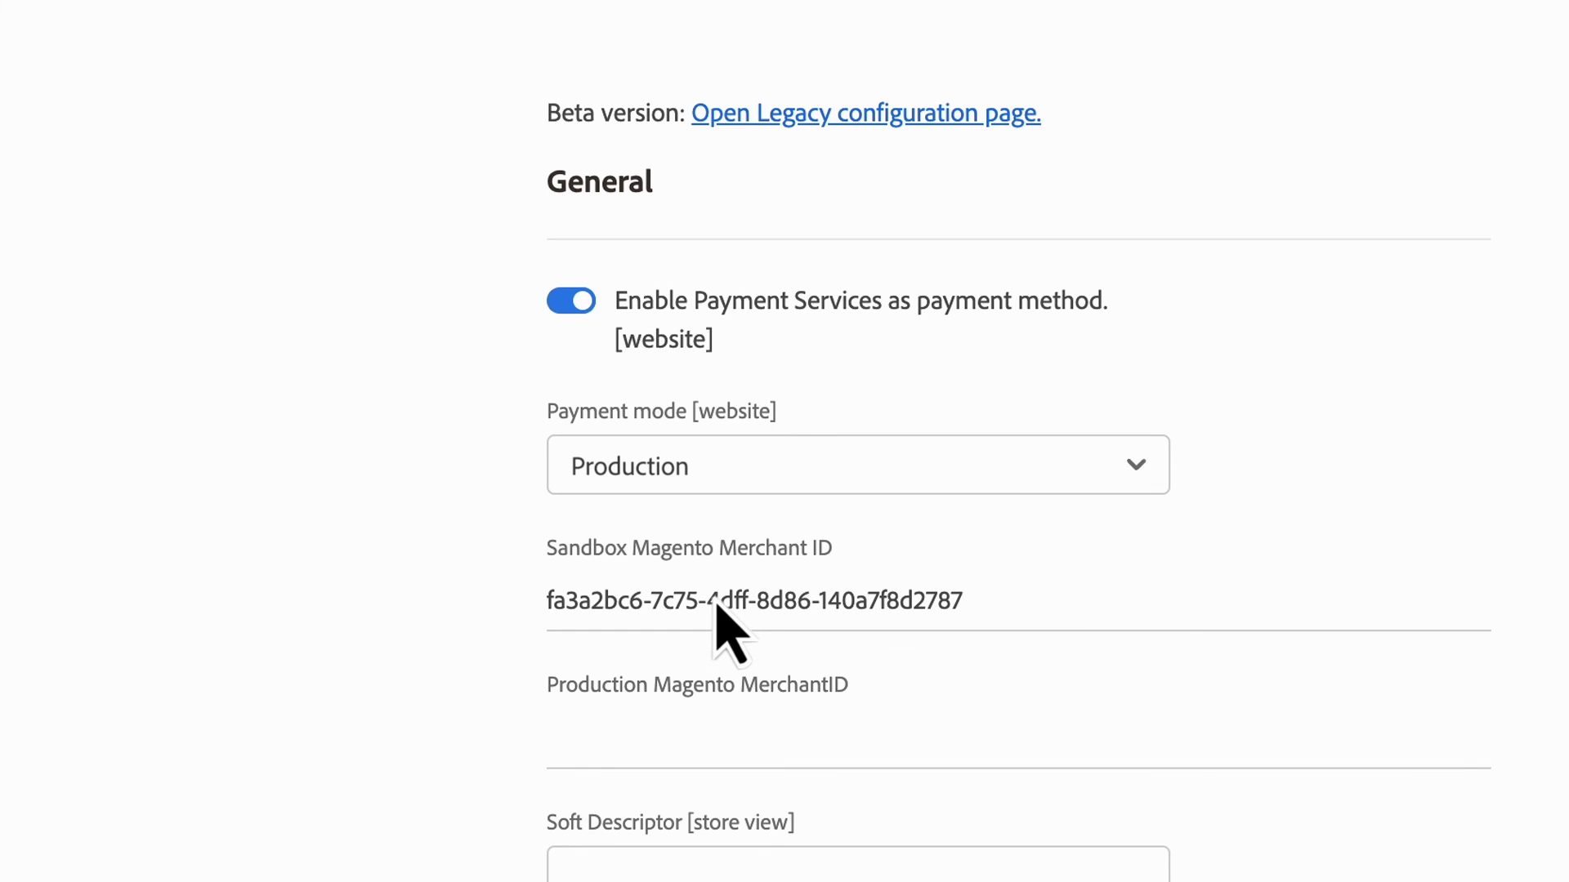